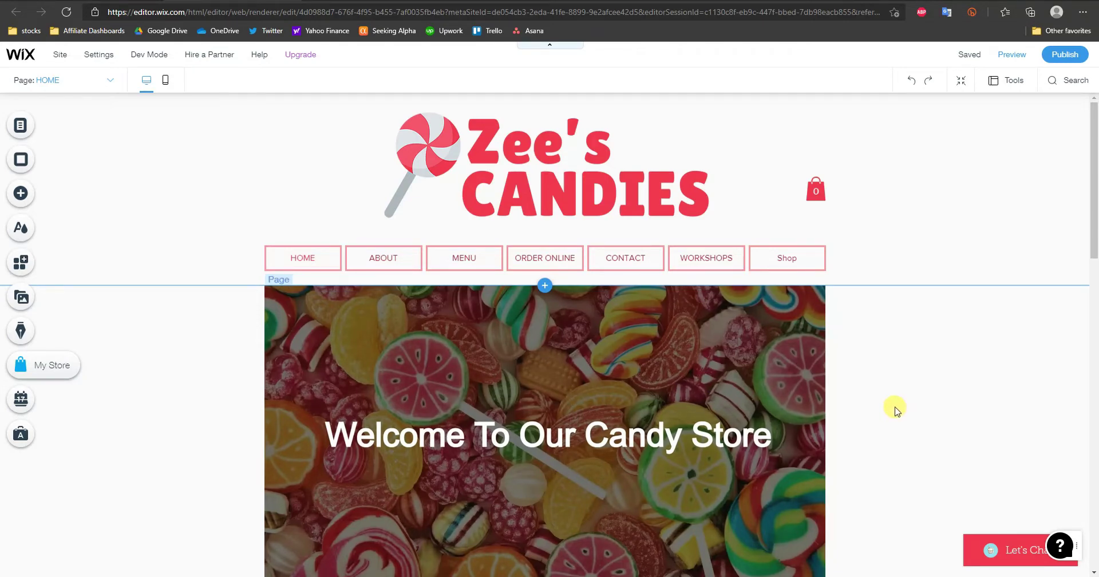
Step: Scroll down the Zee's Candies home page to the empty strip just above the footer
{"action": "scroll", "coordinate": [905, 410], "scroll_direction": "down", "scroll_amount": 6}
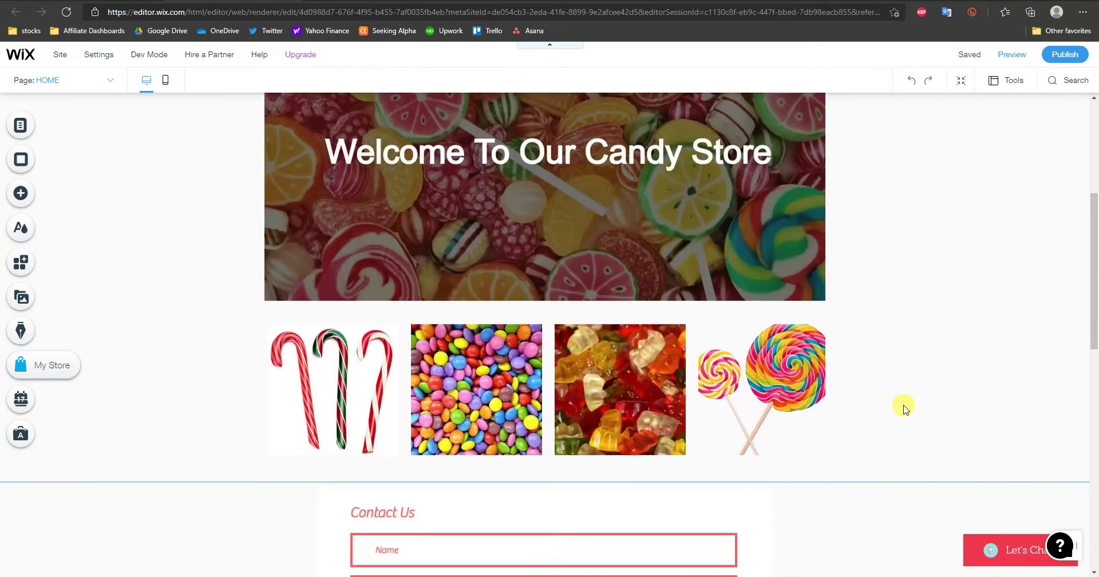
{"action": "scroll", "coordinate": [915, 375], "scroll_direction": "down", "scroll_amount": 10}
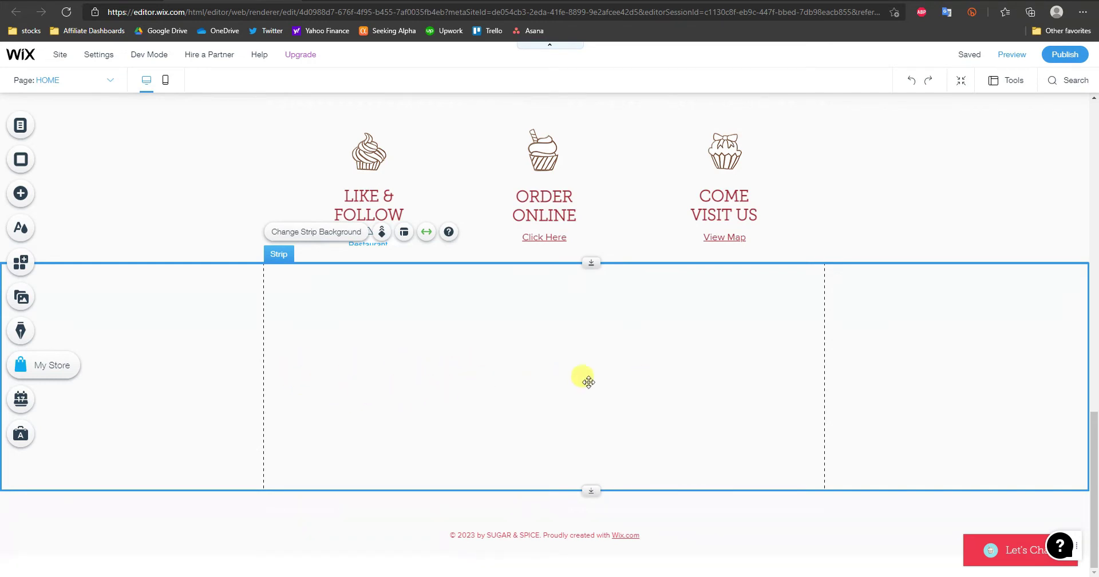
Step: Search the app market for 'paypal button' and add PayPal Button by POWR to the site
{"action": "left_click", "coordinate": [42, 265]}
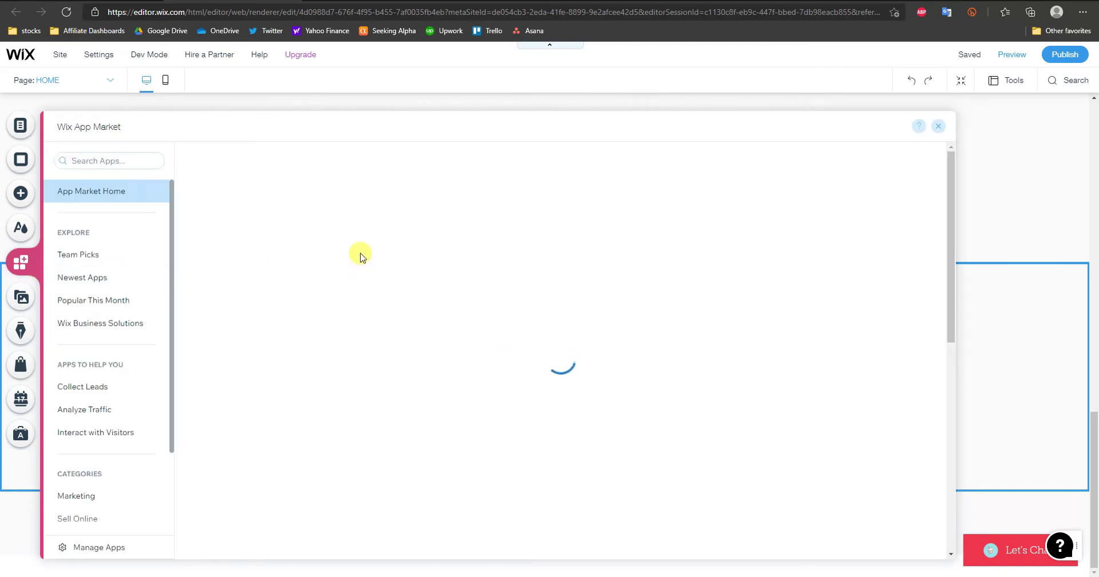
{"action": "left_click", "coordinate": [316, 232]}
{"action": "type", "text": "payp"}
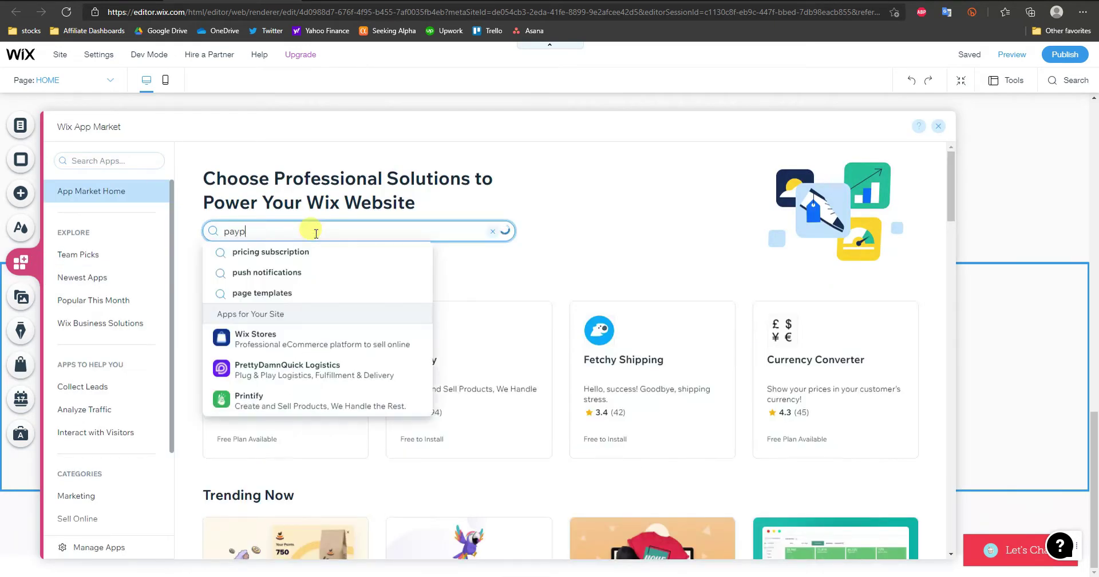
{"action": "type", "text": "al button"}
{"action": "key", "text": "Return"}
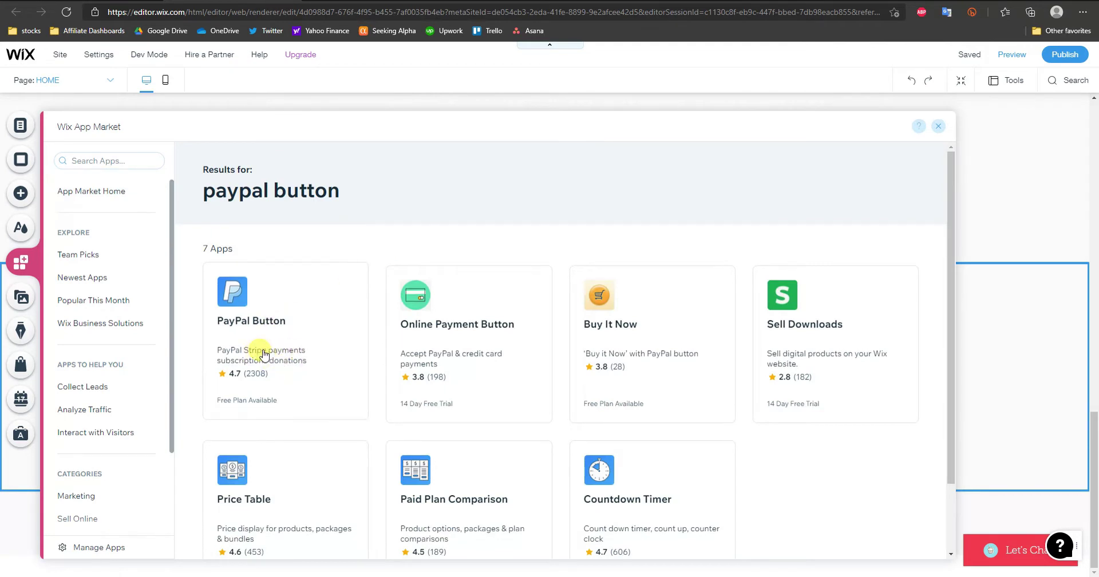
{"action": "left_click", "coordinate": [251, 322]}
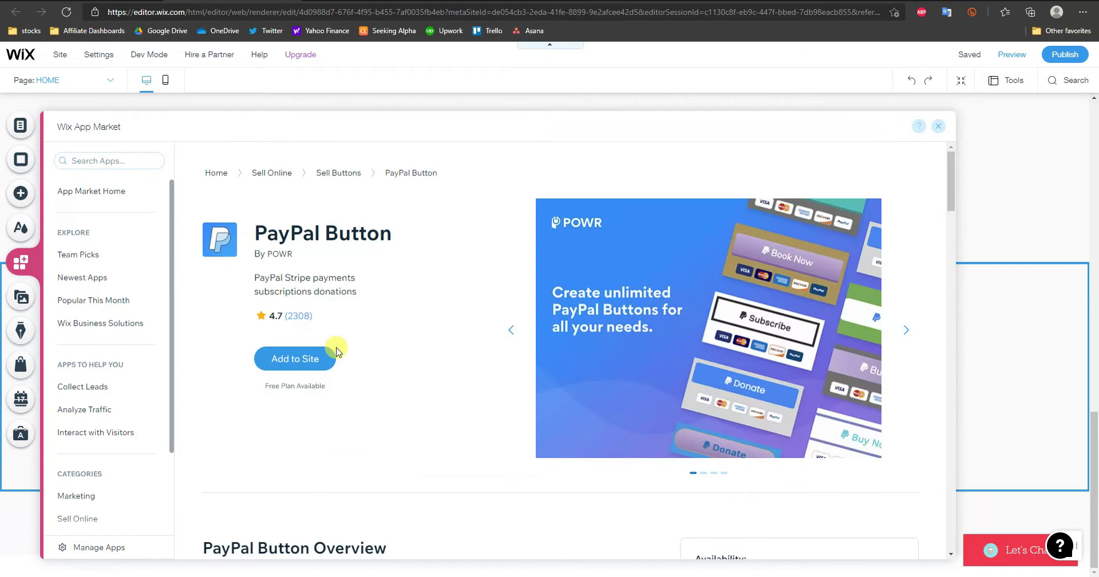
{"action": "left_click", "coordinate": [304, 357]}
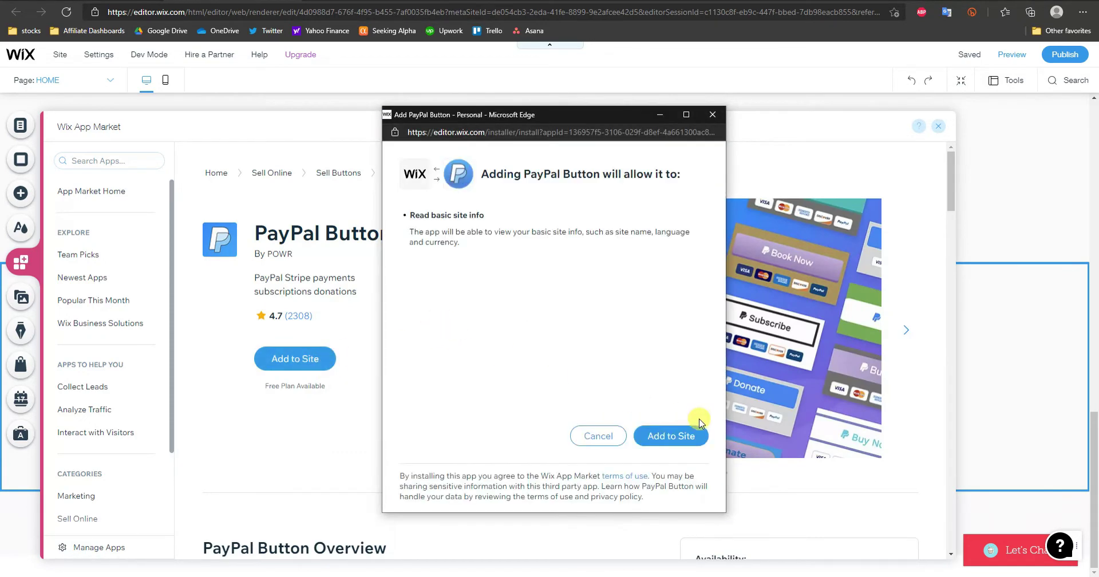
{"action": "left_click", "coordinate": [671, 436]}
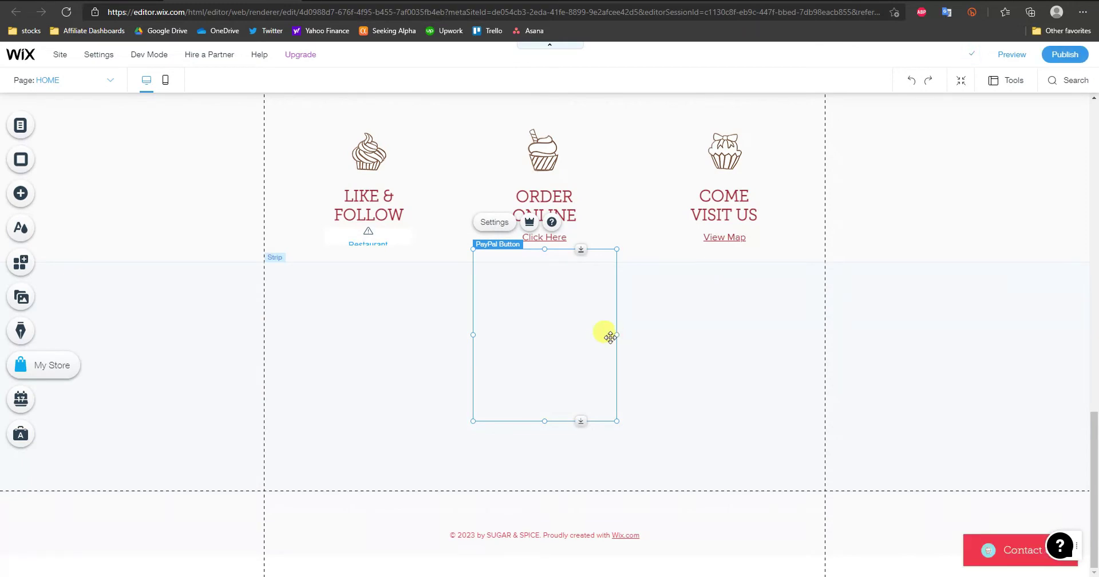
Step: Drag the PayPal widget down into the footer strip and nudge the Buy Now button to its centre
{"action": "left_click_drag", "start_coordinate": [538, 300], "coordinate": [541, 380]}
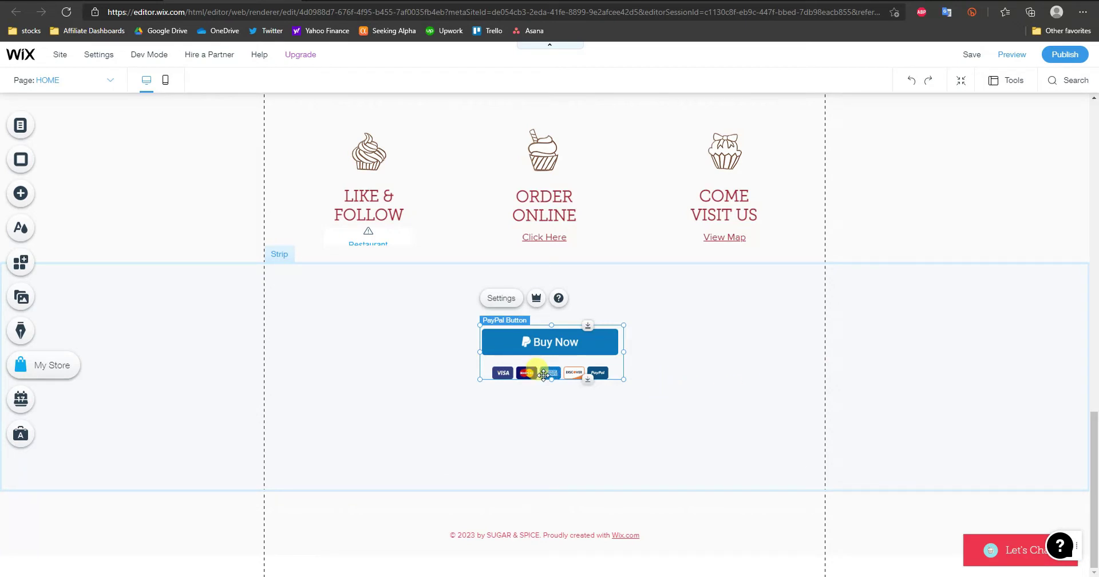
{"action": "mouse_move", "coordinate": [561, 362]}
{"action": "left_mouse_down"}
{"action": "mouse_move", "coordinate": [550, 364]}
{"action": "mouse_move", "coordinate": [553, 380]}
{"action": "mouse_move", "coordinate": [567, 378]}
{"action": "mouse_move", "coordinate": [542, 368]}
{"action": "mouse_move", "coordinate": [581, 368]}
{"action": "mouse_move", "coordinate": [550, 376]}
{"action": "left_mouse_up"}
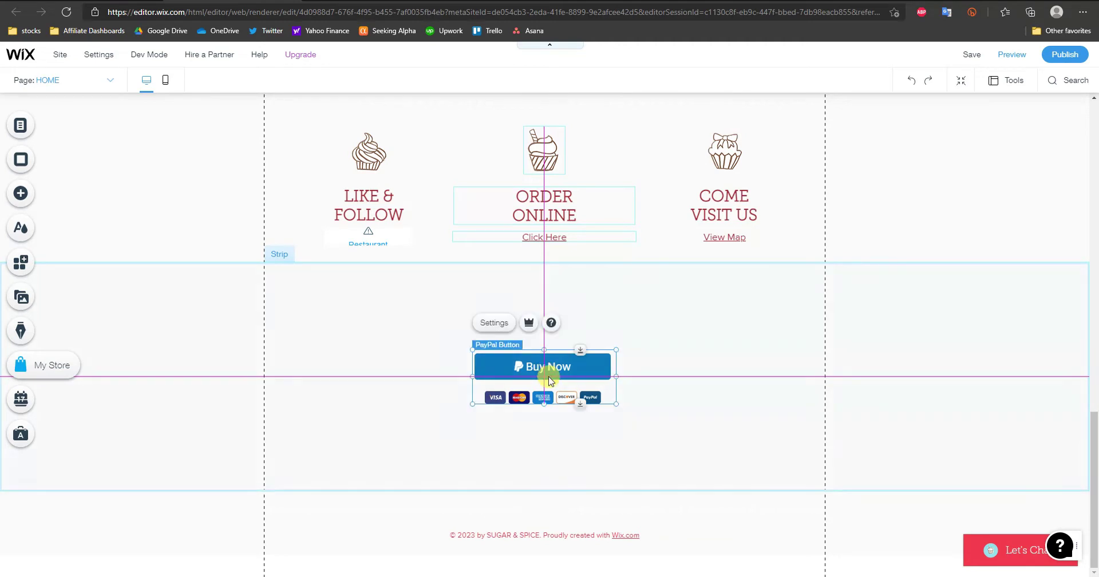
Step: In the PayPal button settings, switch the template to Donation, then to Subscription
{"action": "left_click", "coordinate": [494, 323]}
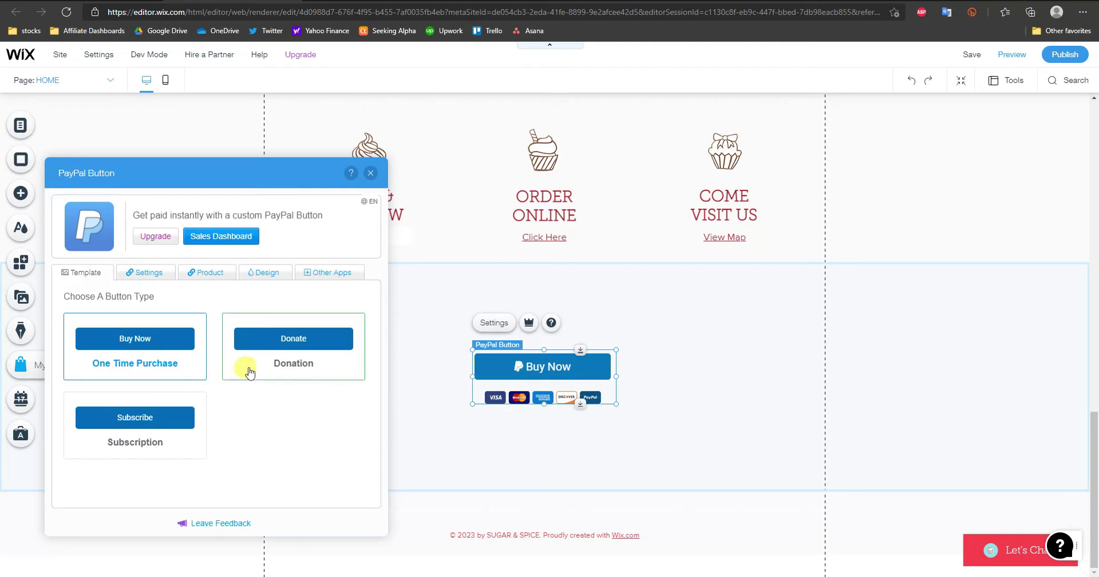
{"action": "left_click", "coordinate": [260, 369]}
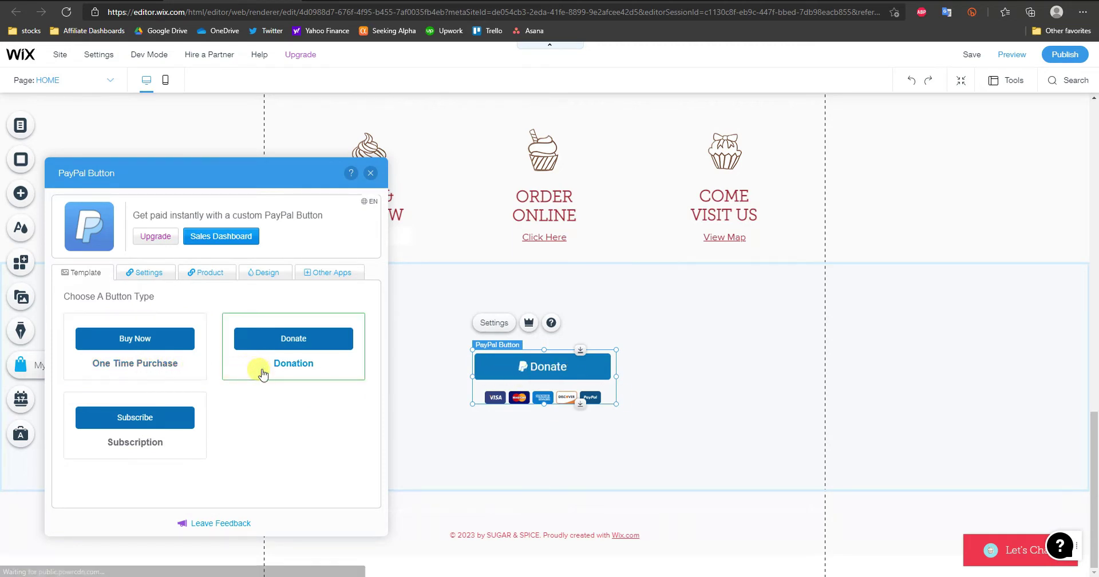
{"action": "left_click", "coordinate": [153, 418]}
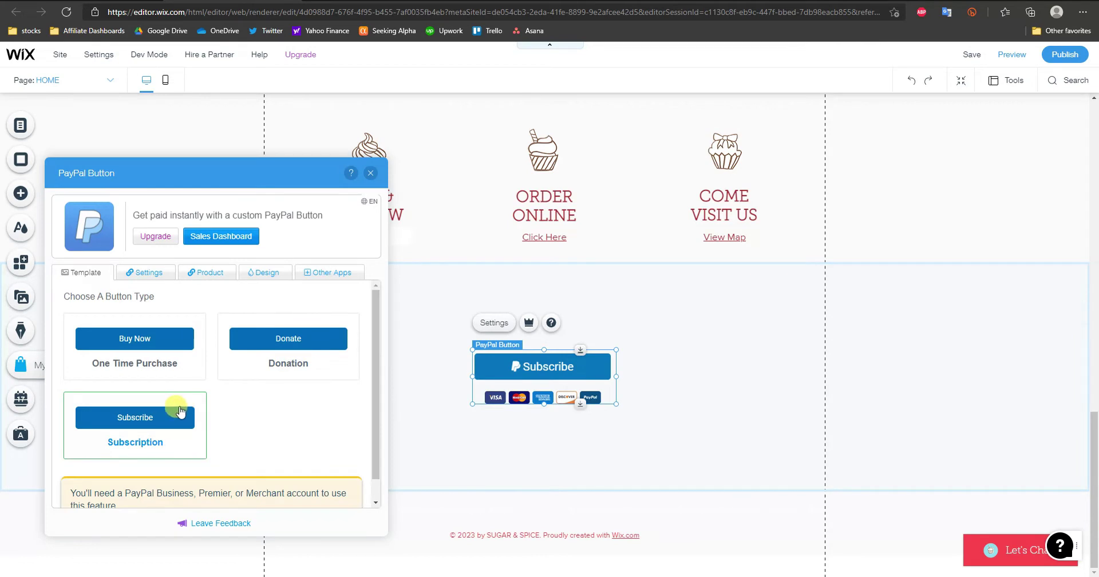
{"action": "scroll", "coordinate": [179, 411], "scroll_direction": "down", "scroll_amount": 1}
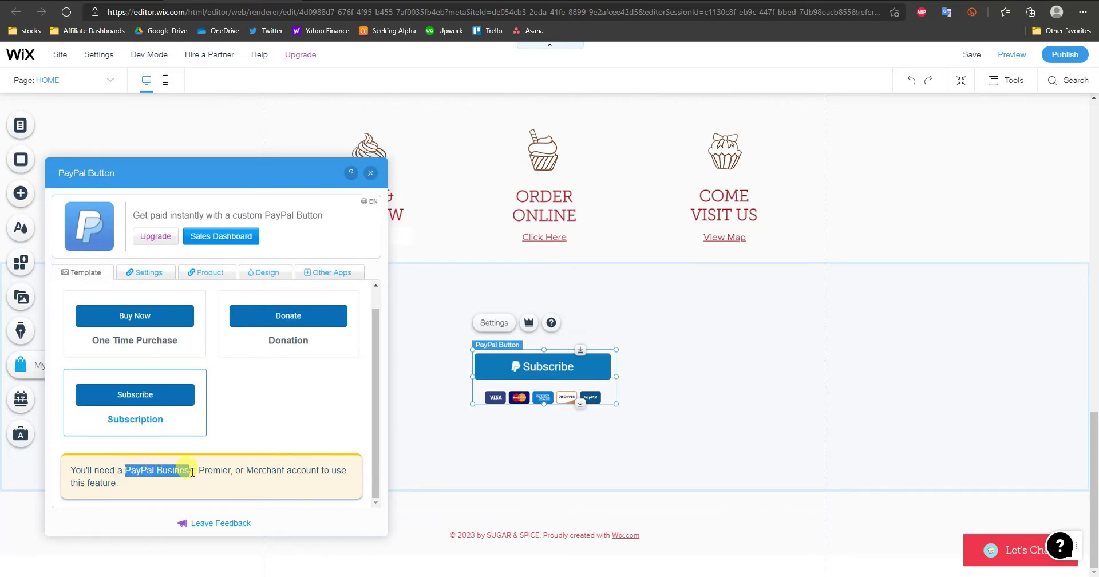
{"action": "left_click_drag", "start_coordinate": [225, 472], "coordinate": [271, 473]}
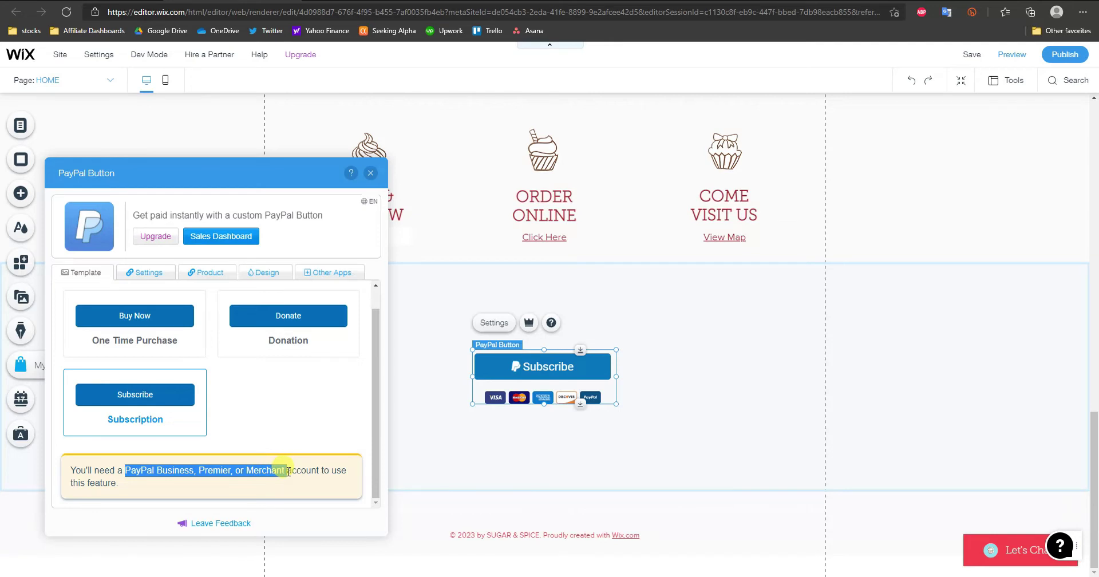
{"action": "left_click", "coordinate": [288, 471]}
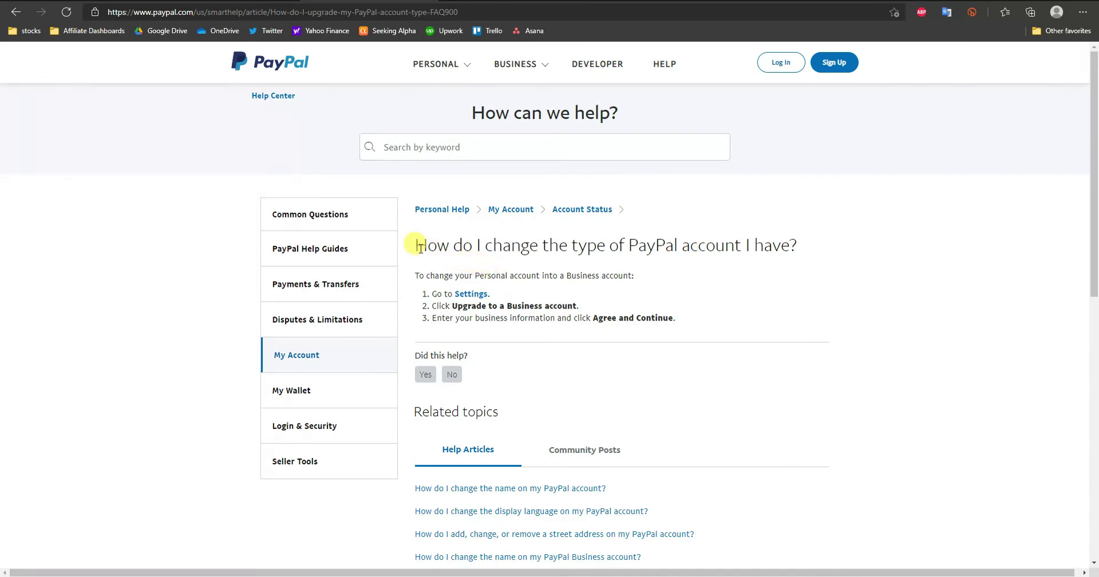
{"action": "left_click_drag", "start_coordinate": [420, 247], "coordinate": [800, 250]}
{"action": "left_click", "coordinate": [756, 259]}
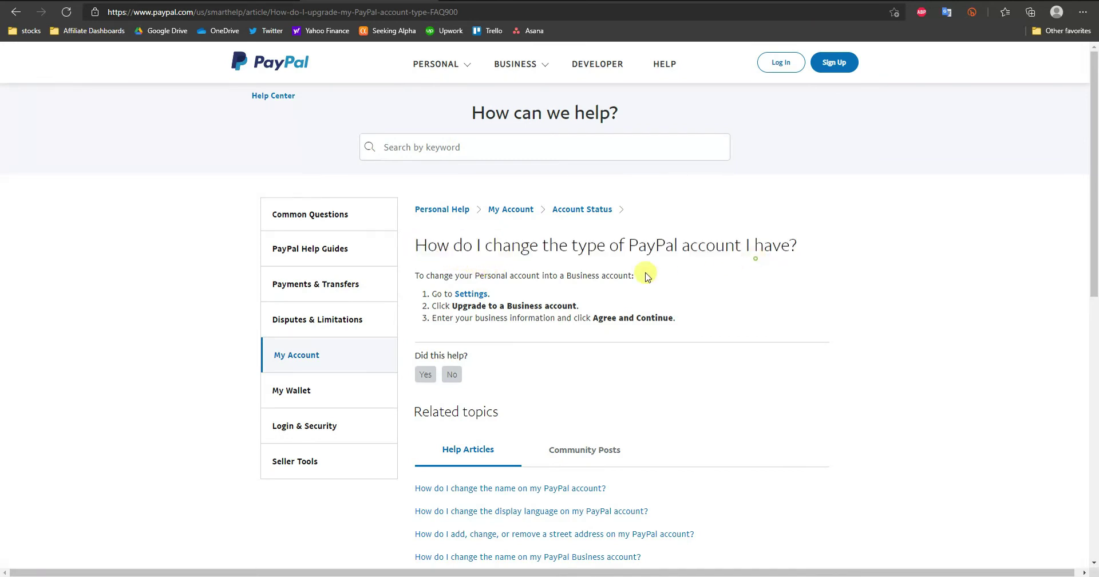
{"action": "left_click_drag", "start_coordinate": [430, 305], "coordinate": [595, 307]}
{"action": "left_click", "coordinate": [593, 305]}
{"action": "left_click", "coordinate": [355, 3]}
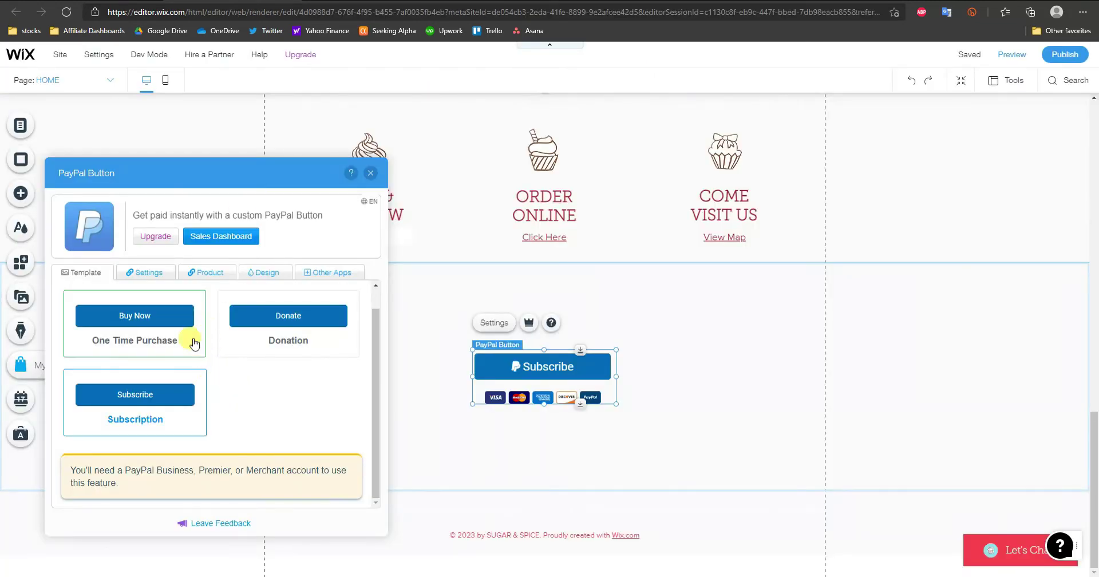
Step: Switch the template to One Time Purchase, then to Donation, and show the payment Settings tab
{"action": "left_click", "coordinate": [194, 344]}
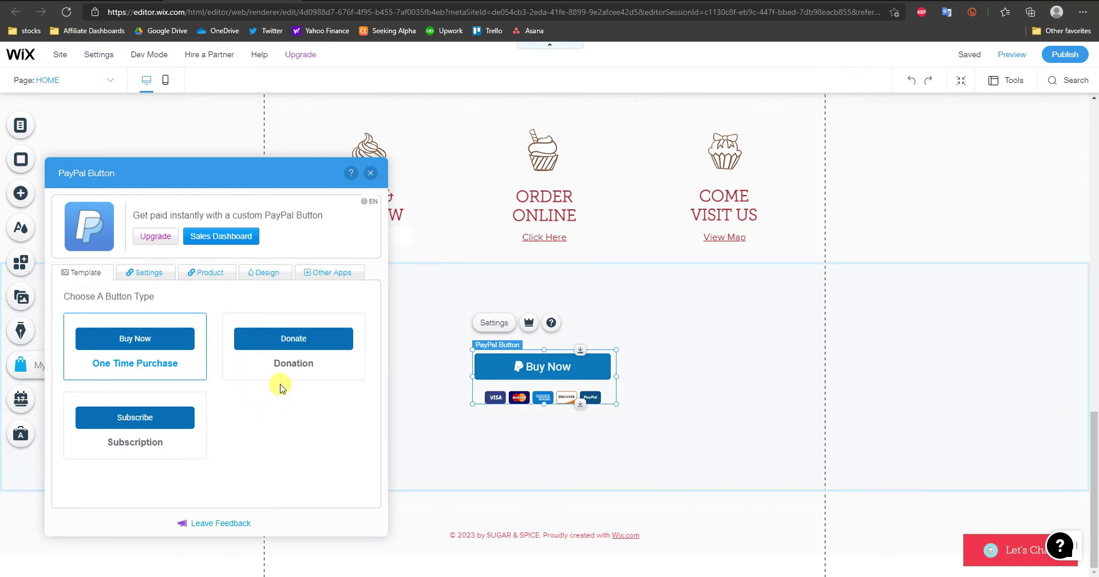
{"action": "left_click", "coordinate": [243, 363]}
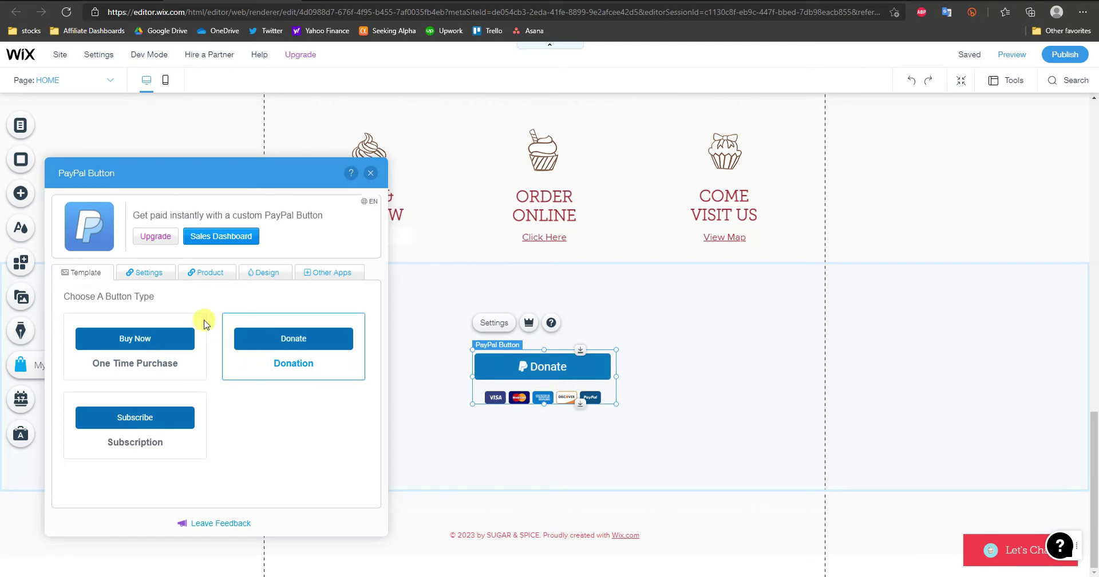
{"action": "left_click", "coordinate": [148, 273]}
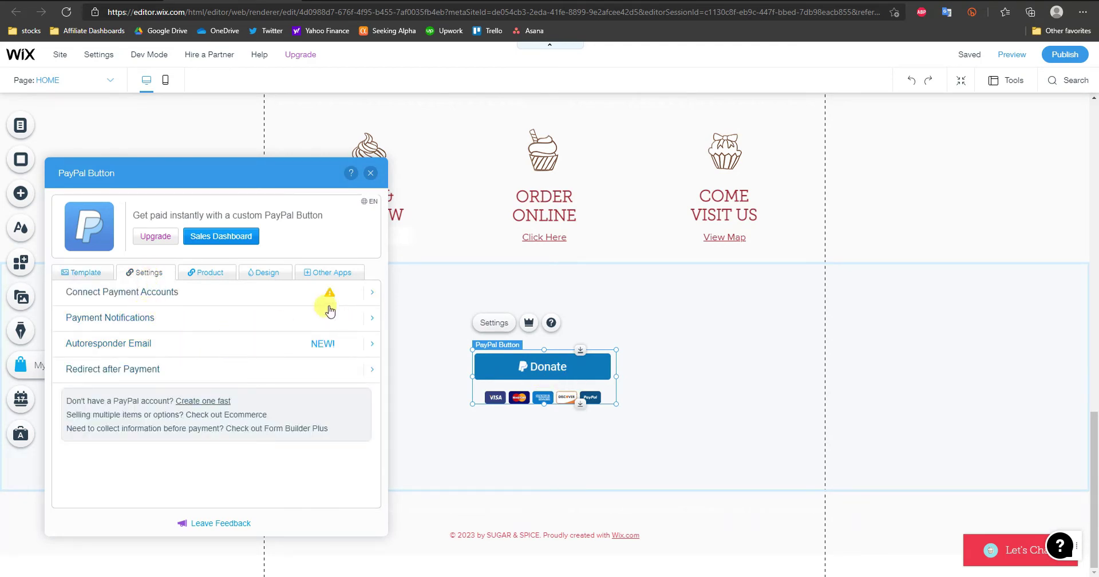
{"action": "left_click", "coordinate": [371, 296]}
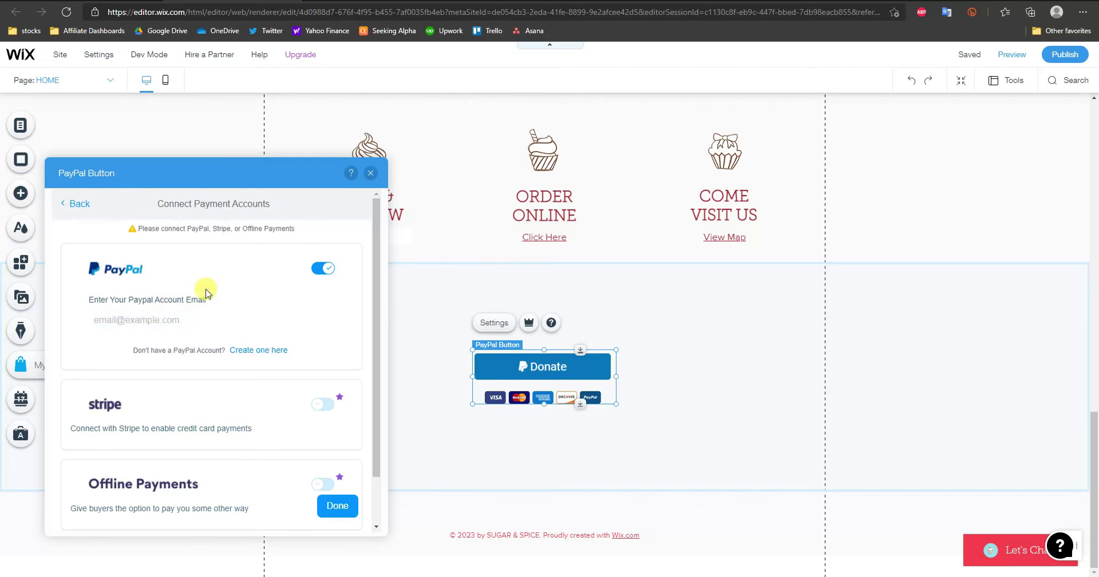
{"action": "left_click", "coordinate": [88, 211]}
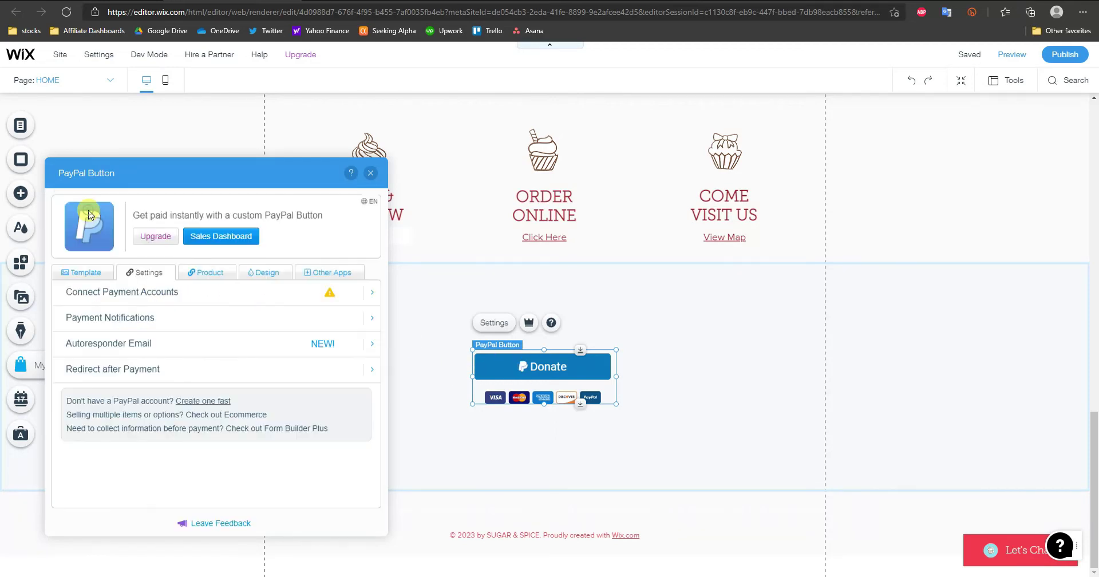
{"action": "left_click", "coordinate": [369, 320]}
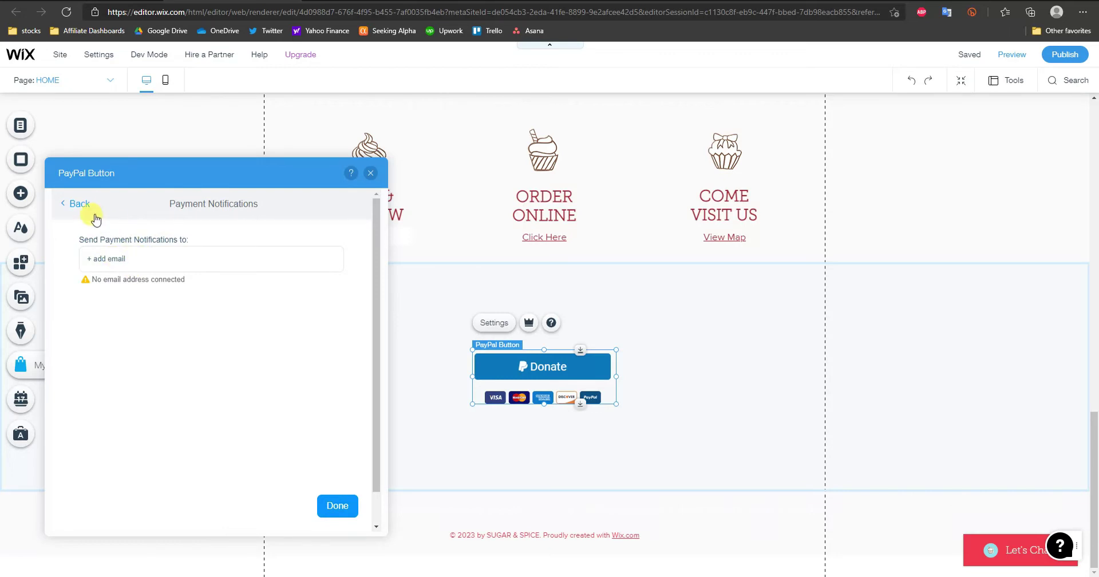
{"action": "left_click", "coordinate": [71, 217]}
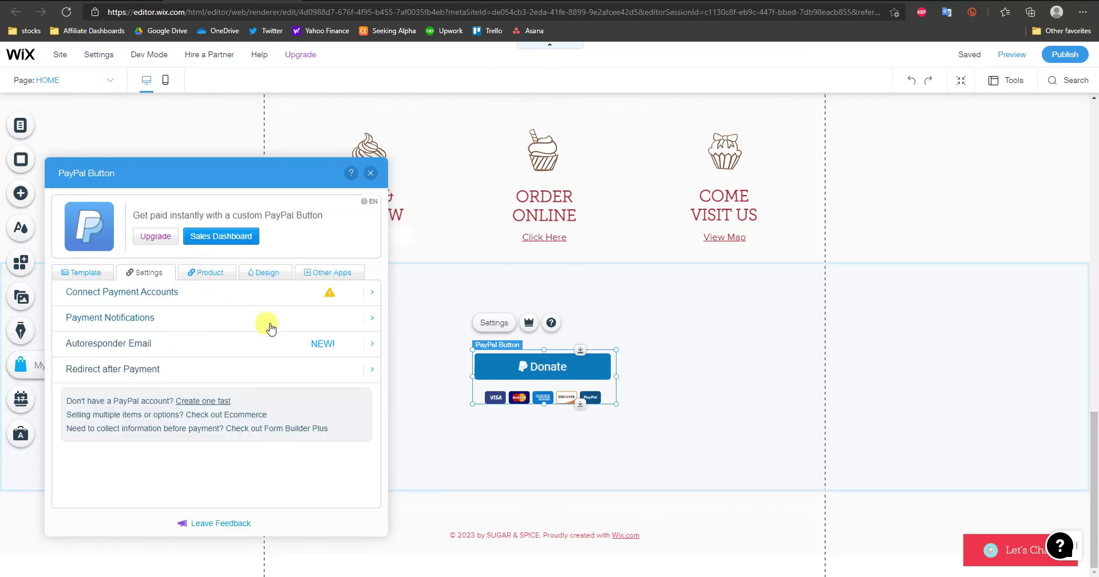
Step: Set the template to One Time Purchase and move between the button types and Product settings
{"action": "left_click", "coordinate": [208, 275]}
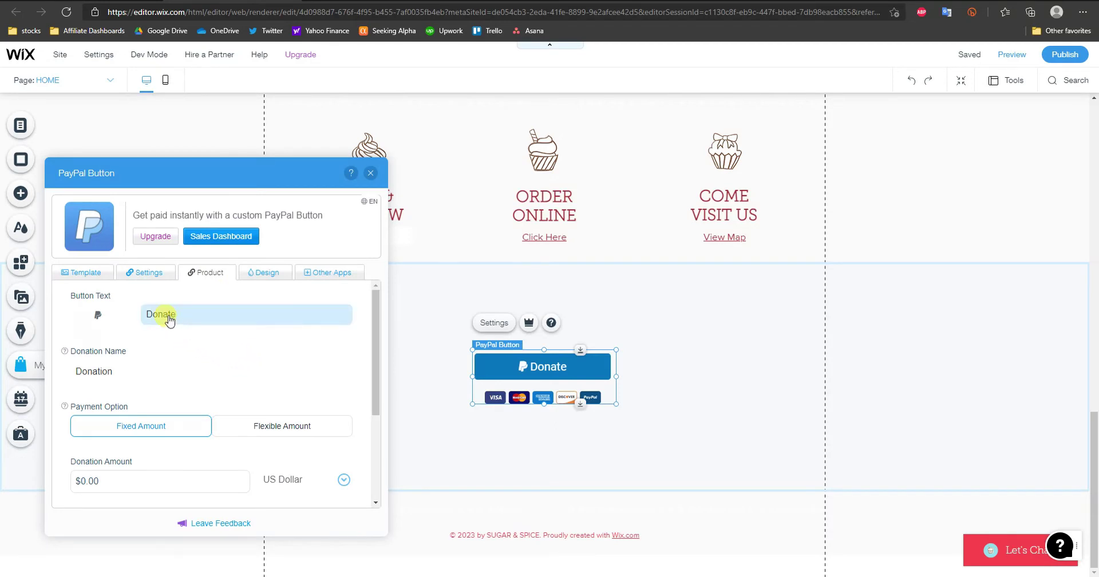
{"action": "scroll", "coordinate": [166, 332], "scroll_direction": "down", "scroll_amount": 1}
{"action": "left_click", "coordinate": [97, 279]}
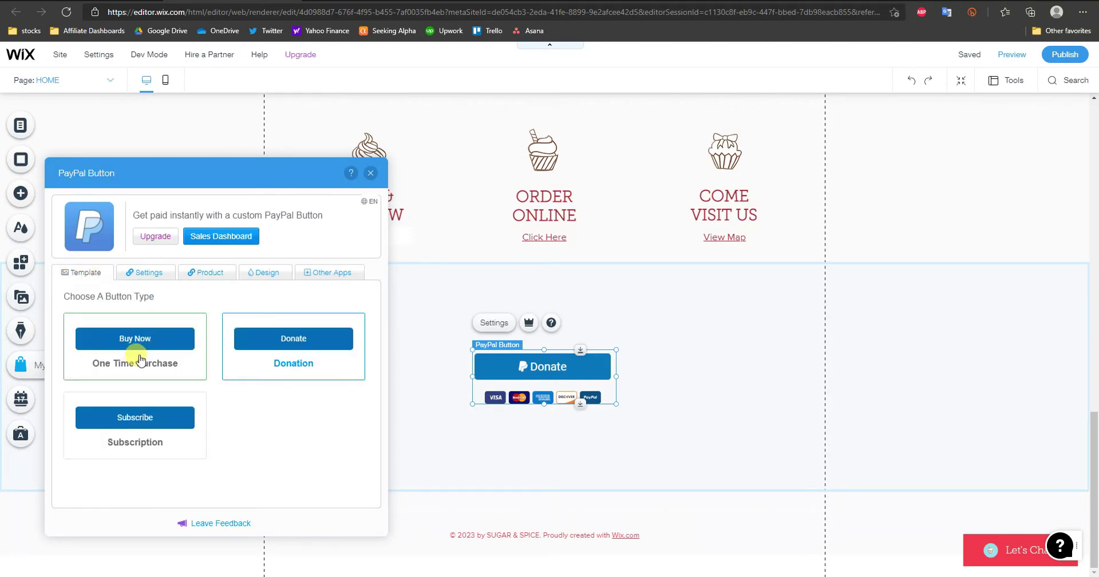
{"action": "left_click", "coordinate": [208, 274]}
{"action": "scroll", "coordinate": [268, 359], "scroll_direction": "down", "scroll_amount": 2}
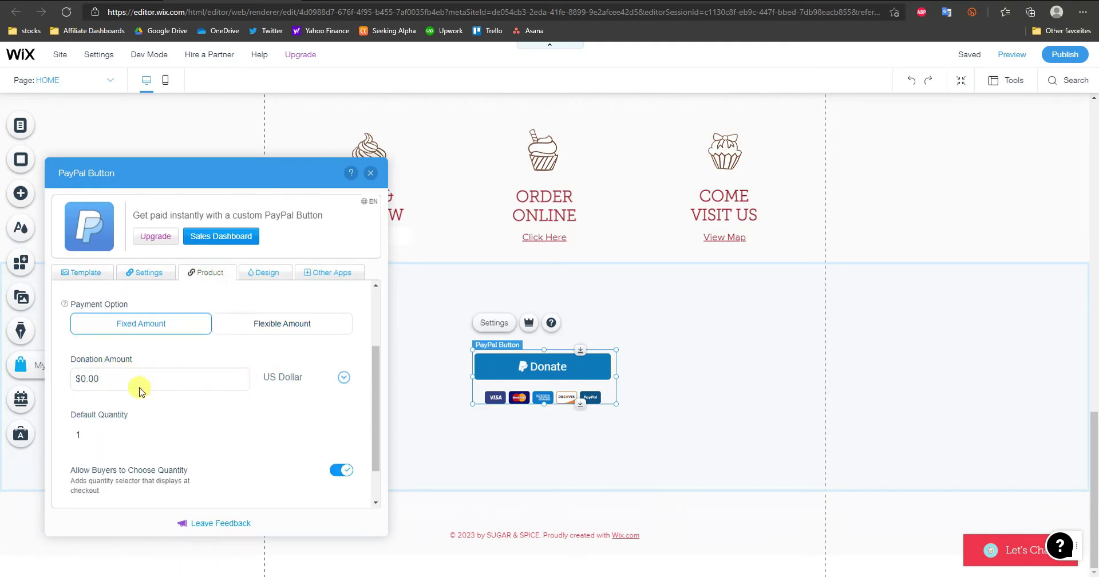
{"action": "left_click", "coordinate": [86, 273]}
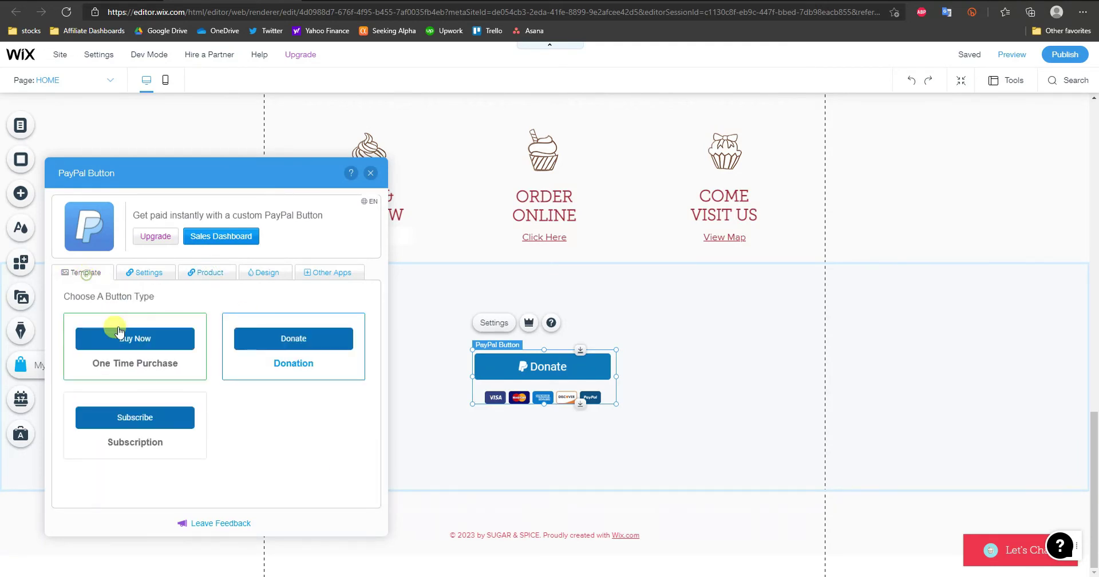
Step: Review the Product tab fields and extra Product Options, then show the Design tab themes
{"action": "left_click", "coordinate": [207, 277]}
{"action": "scroll", "coordinate": [228, 432], "scroll_direction": "down", "scroll_amount": 1}
{"action": "scroll", "coordinate": [224, 422], "scroll_direction": "up", "scroll_amount": 1}
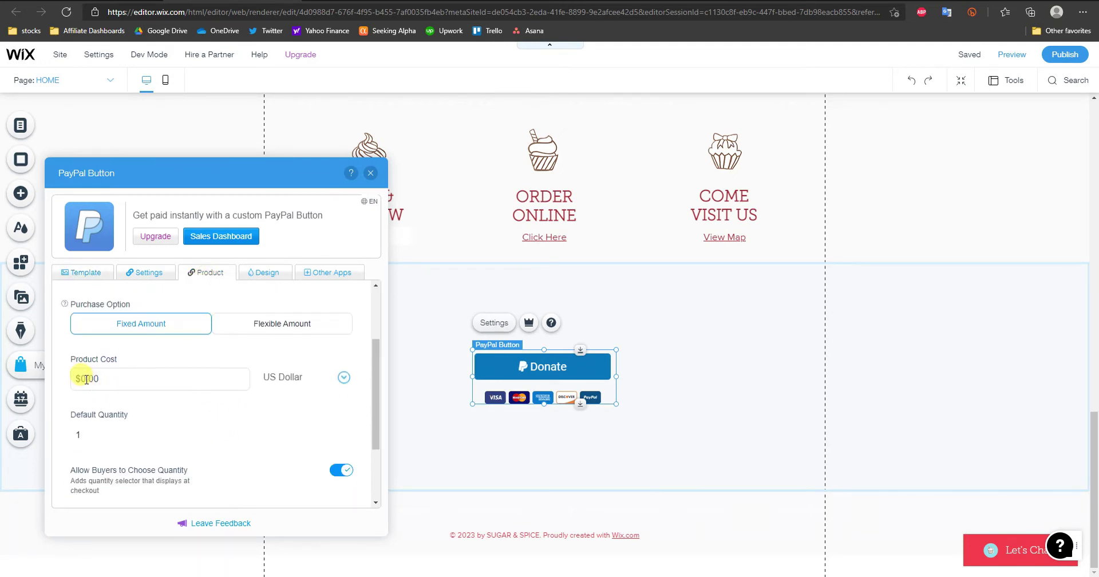
{"action": "scroll", "coordinate": [132, 413], "scroll_direction": "down", "scroll_amount": 2}
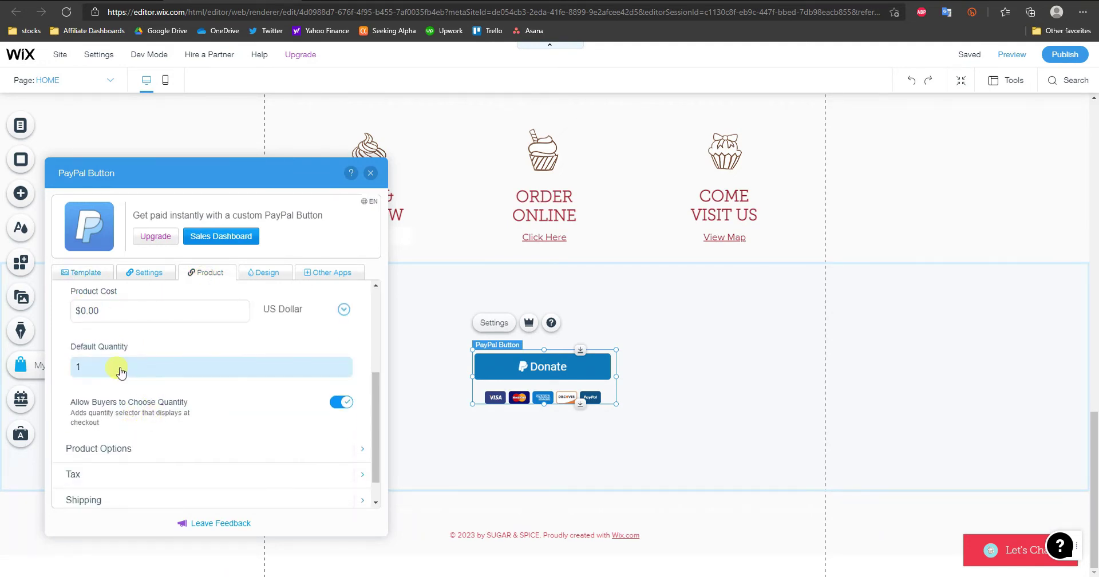
{"action": "scroll", "coordinate": [194, 417], "scroll_direction": "down", "scroll_amount": 1}
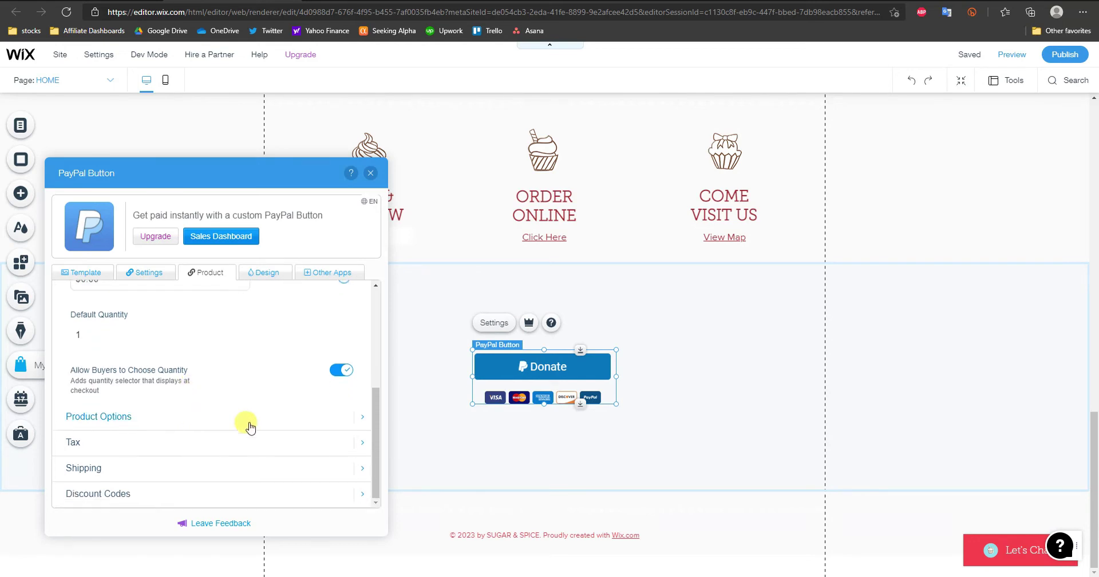
{"action": "left_click", "coordinate": [355, 424]}
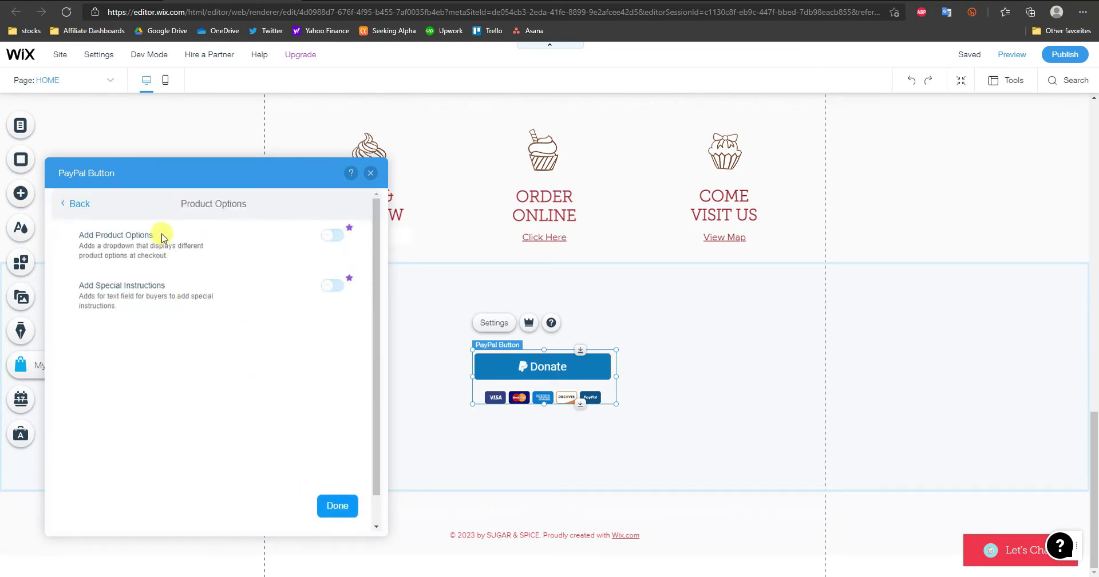
{"action": "left_click", "coordinate": [74, 208]}
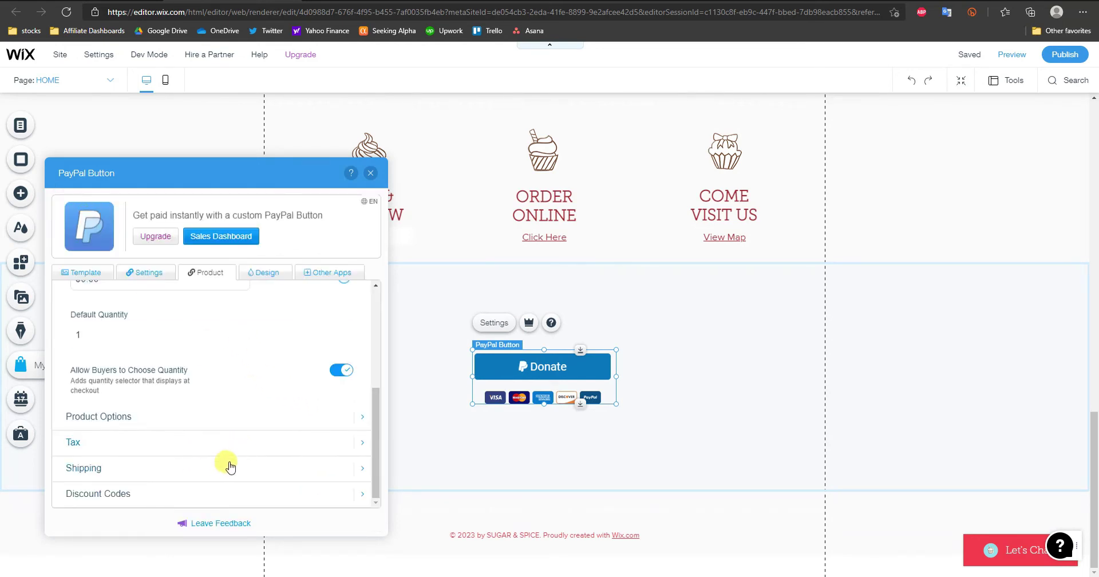
{"action": "scroll", "coordinate": [257, 480], "scroll_direction": "up", "scroll_amount": 3}
{"action": "scroll", "coordinate": [259, 481], "scroll_direction": "up", "scroll_amount": 3}
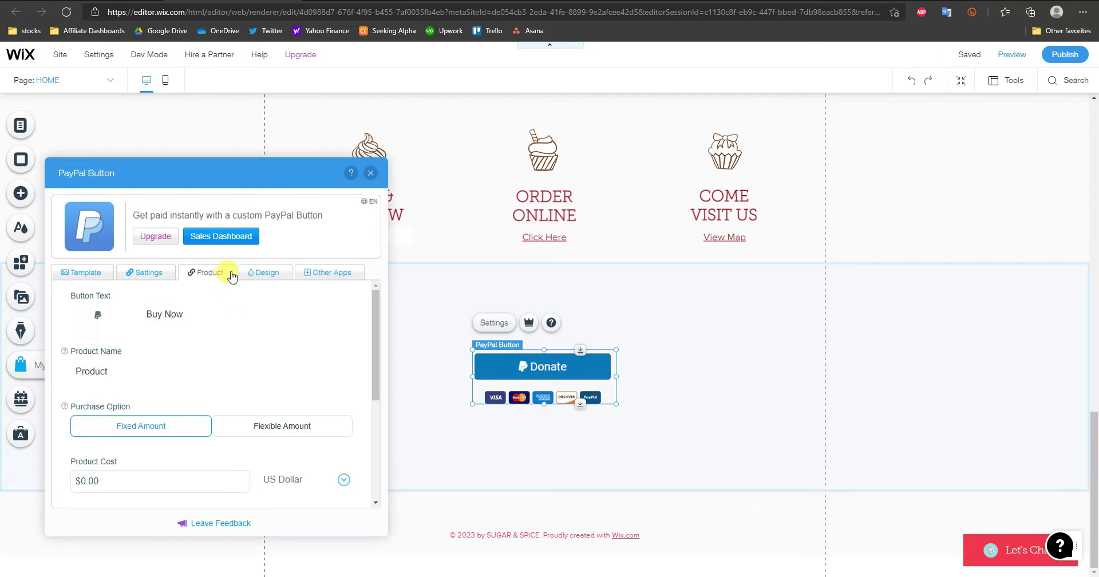
{"action": "left_click", "coordinate": [263, 274]}
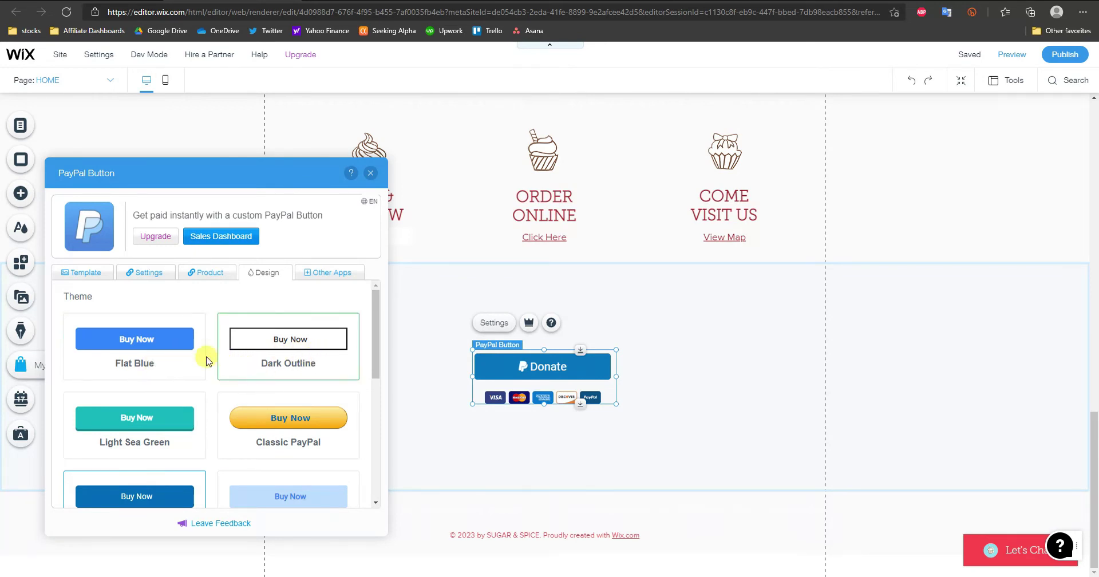
Step: Try the Flat Blue, Classic PayPal and Elegant themes, then settle on Purple Gradient
{"action": "left_click", "coordinate": [182, 350]}
{"action": "scroll", "coordinate": [177, 364], "scroll_direction": "down", "scroll_amount": 1}
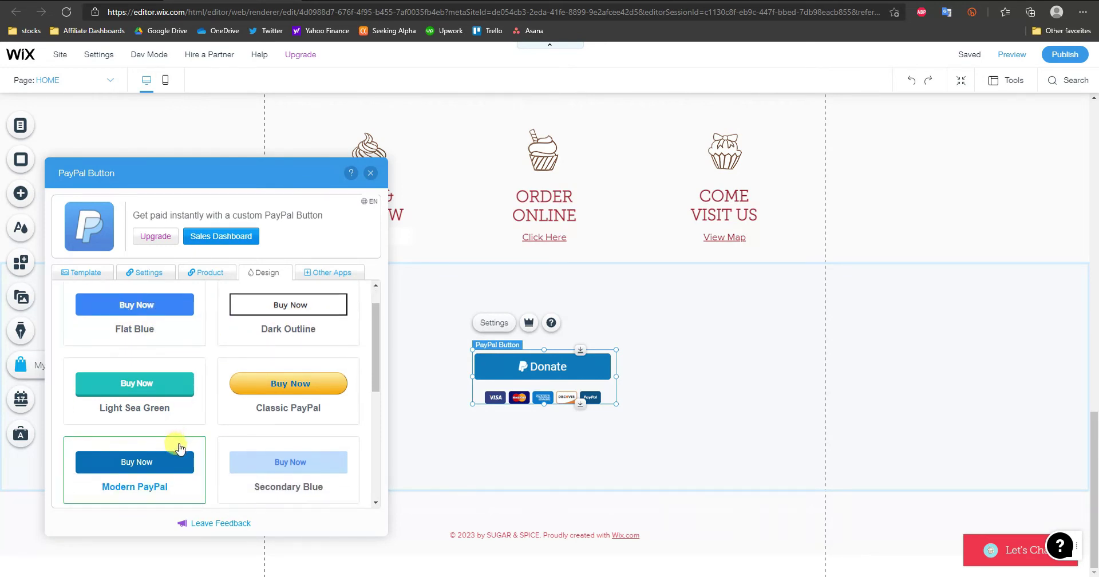
{"action": "scroll", "coordinate": [172, 383], "scroll_direction": "up", "scroll_amount": 1}
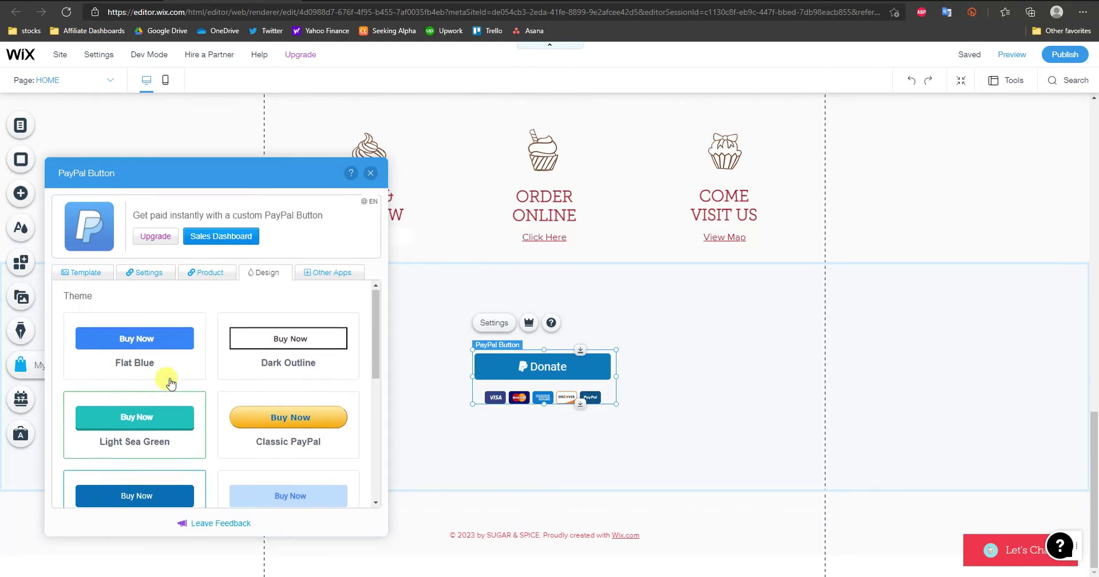
{"action": "left_click", "coordinate": [281, 434]}
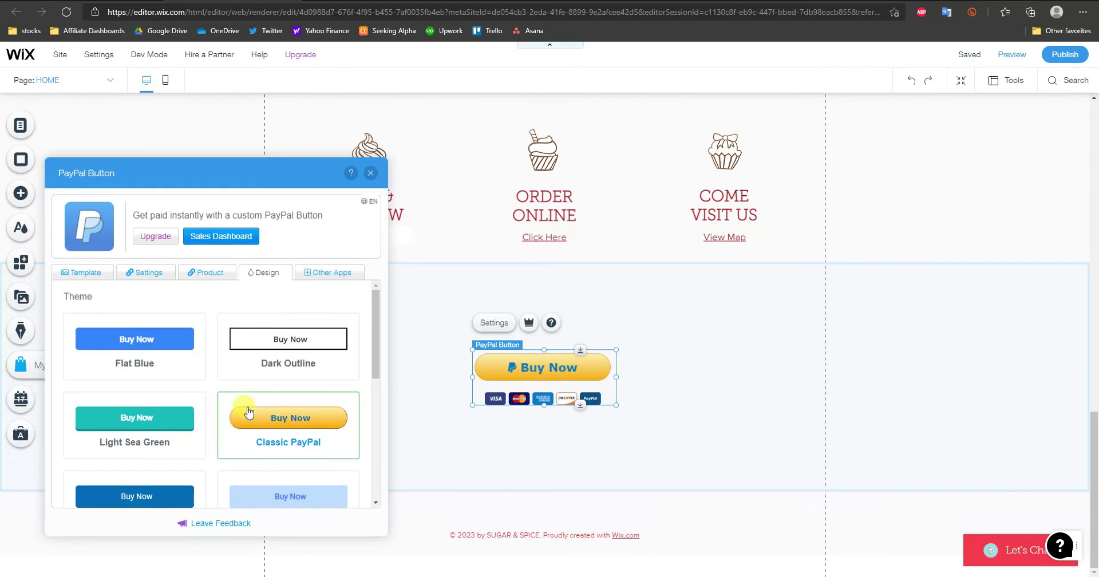
{"action": "scroll", "coordinate": [252, 395], "scroll_direction": "down", "scroll_amount": 3}
{"action": "scroll", "coordinate": [259, 395], "scroll_direction": "down", "scroll_amount": 1}
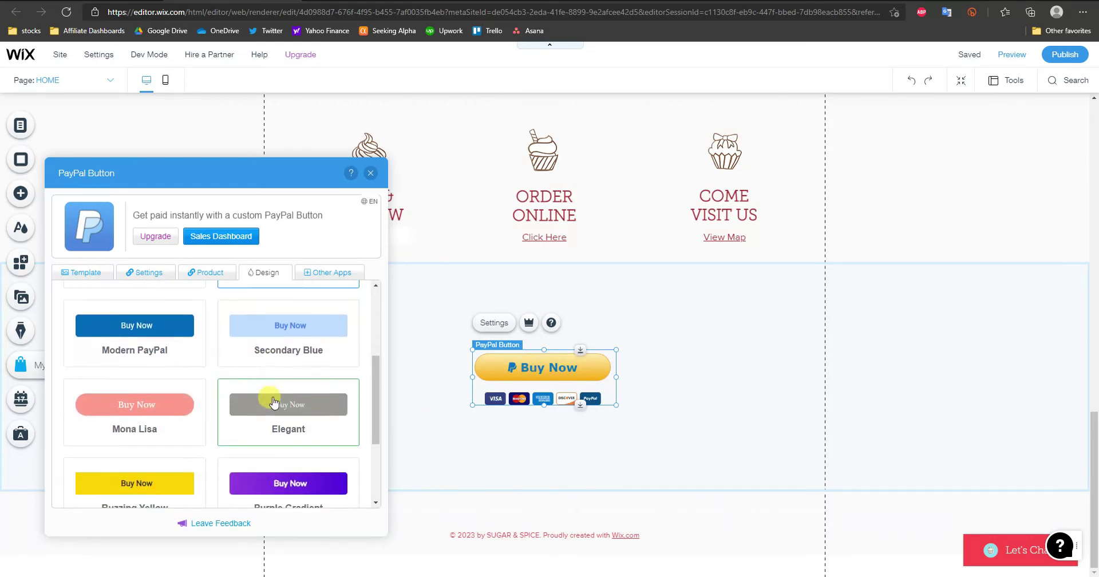
{"action": "left_click", "coordinate": [269, 404]}
{"action": "left_click", "coordinate": [277, 480]}
{"action": "scroll", "coordinate": [189, 423], "scroll_direction": "down", "scroll_amount": 2}
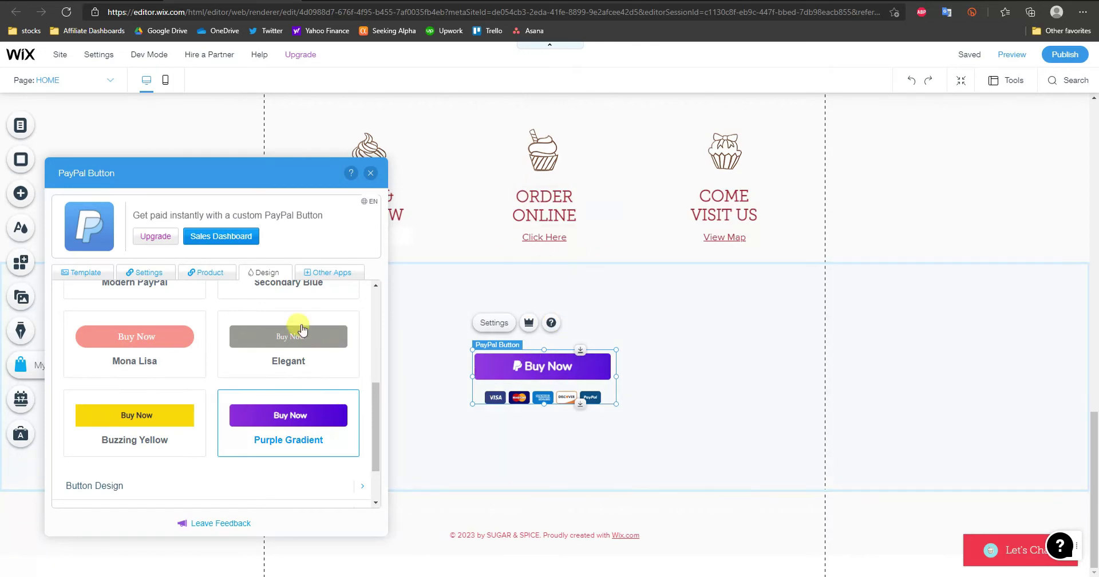
{"action": "scroll", "coordinate": [250, 388], "scroll_direction": "down", "scroll_amount": 2}
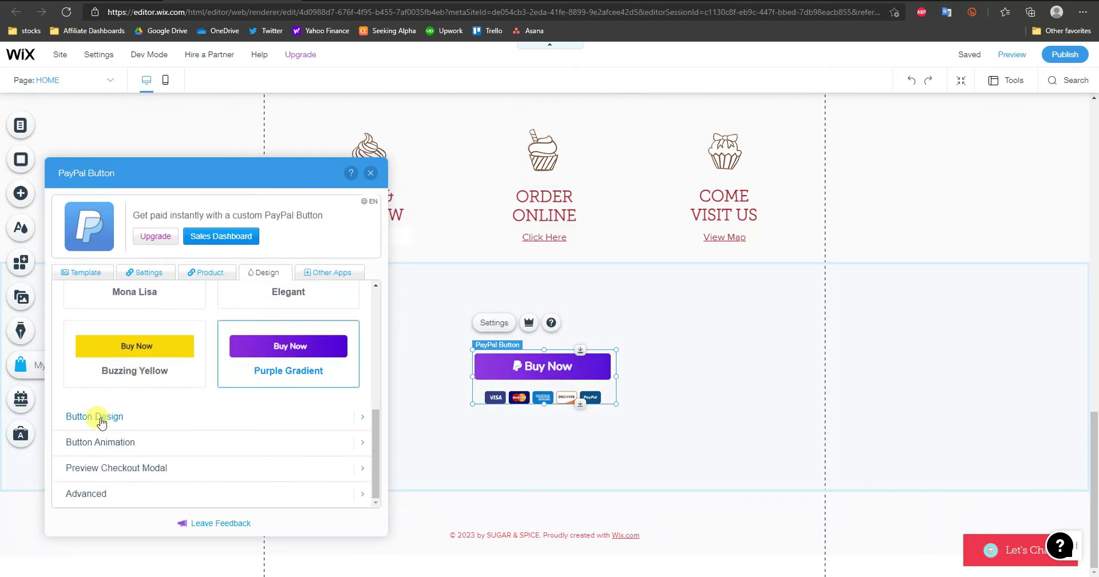
Step: In the detailed button design, try the Outline and Raised styles before returning to Flat
{"action": "left_click", "coordinate": [355, 424]}
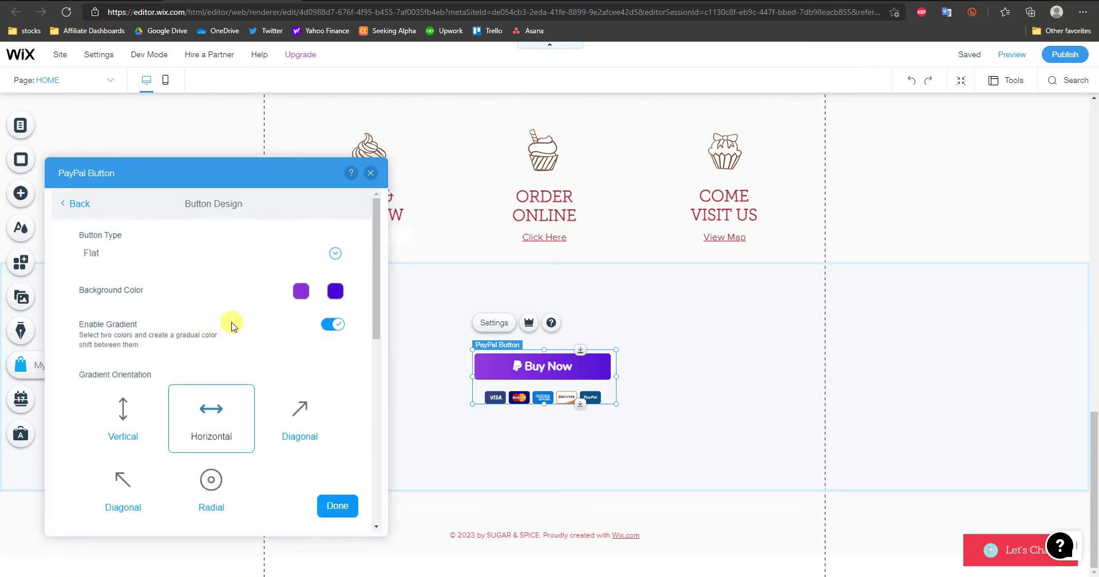
{"action": "left_click", "coordinate": [334, 253]}
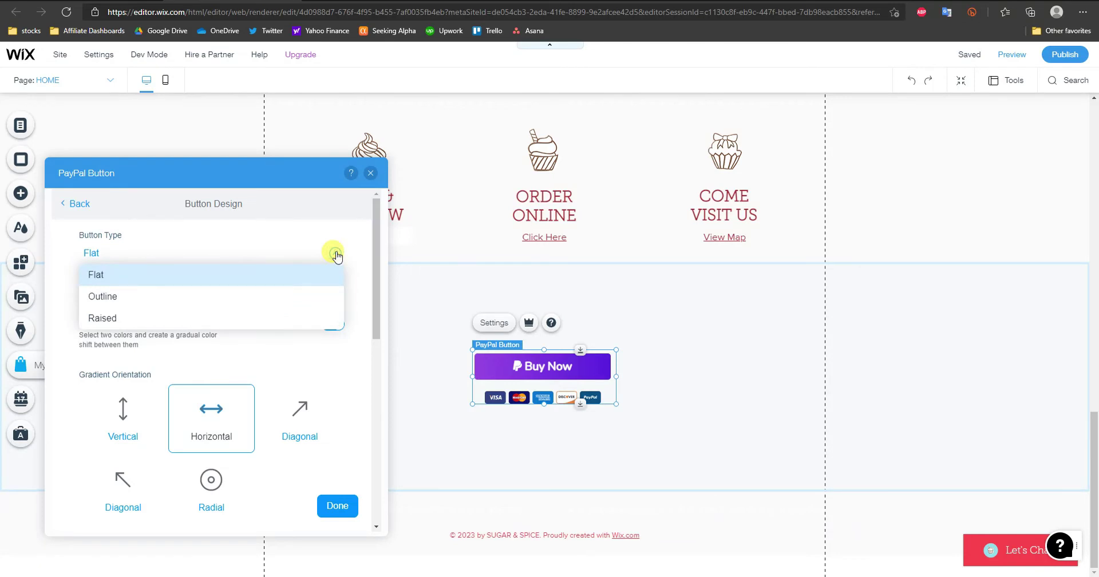
{"action": "left_click", "coordinate": [123, 295]}
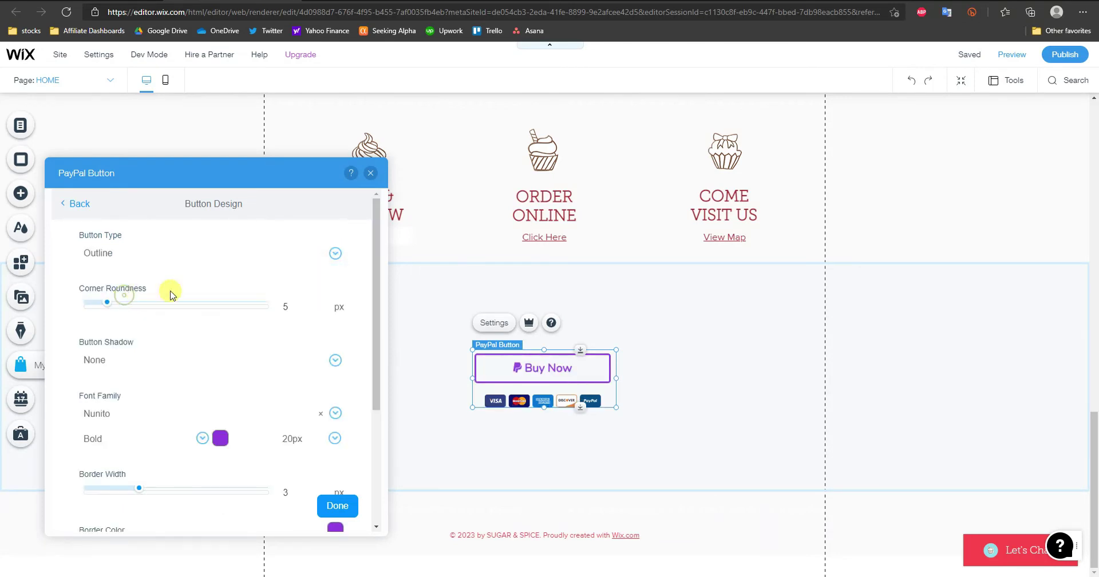
{"action": "left_click", "coordinate": [335, 253]}
{"action": "left_click", "coordinate": [115, 315]}
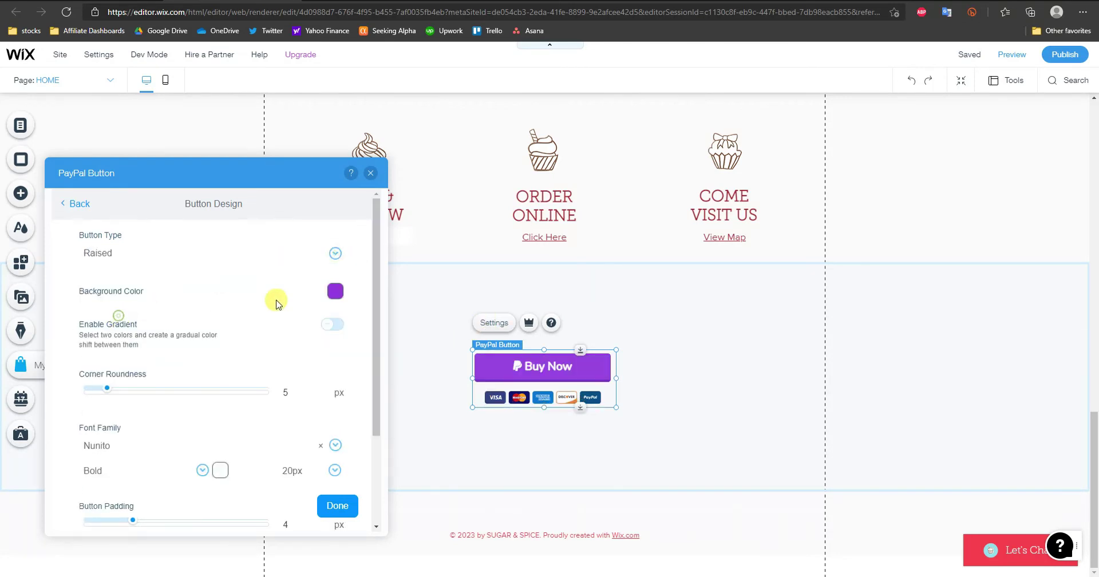
{"action": "left_click", "coordinate": [335, 253]}
{"action": "left_click", "coordinate": [215, 274]}
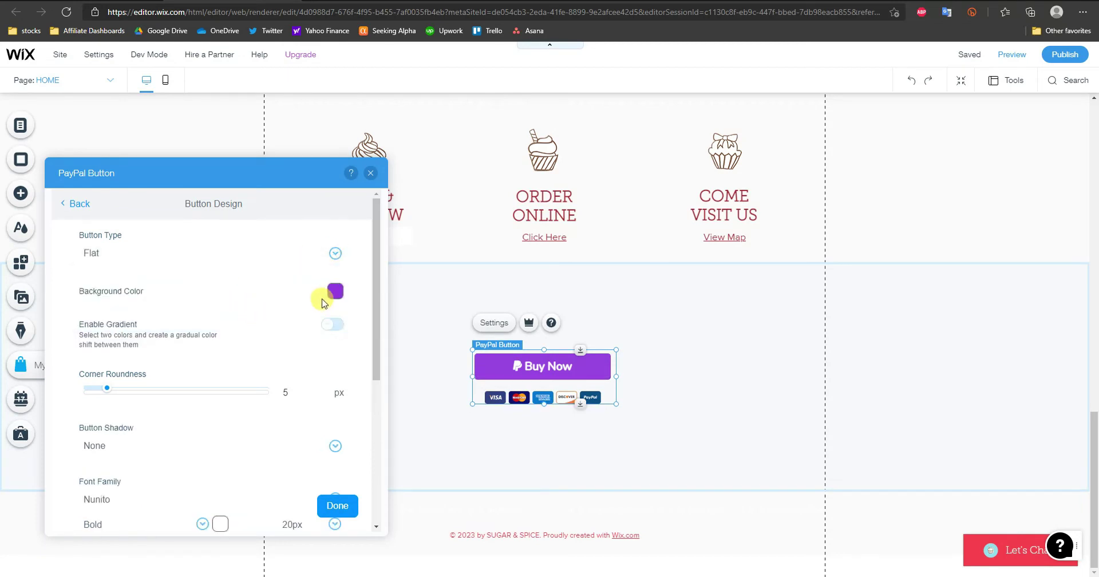
{"action": "left_click", "coordinate": [335, 293]}
{"action": "left_click", "coordinate": [301, 279]}
Step: Turn on a gradient background and try vertical, horizontal and both diagonal directions
{"action": "left_click", "coordinate": [333, 325]}
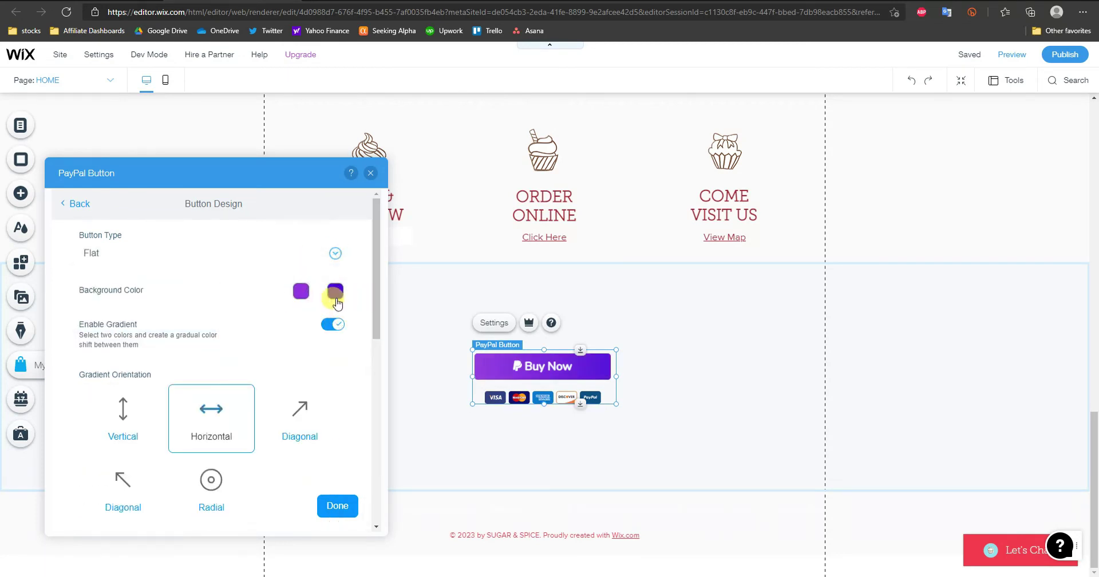
{"action": "scroll", "coordinate": [241, 338], "scroll_direction": "down", "scroll_amount": 1}
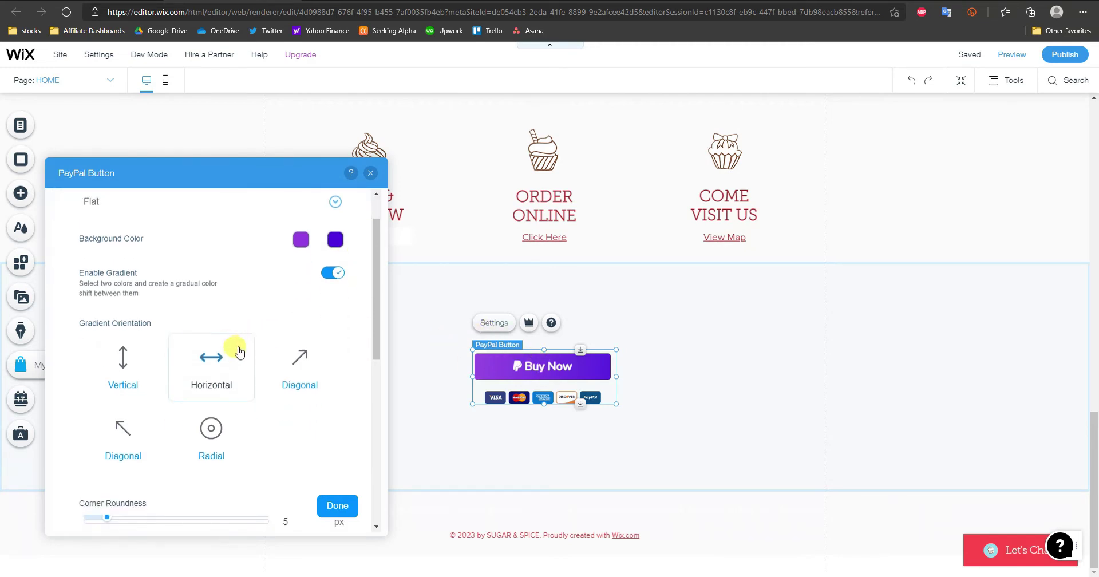
{"action": "left_click", "coordinate": [126, 362]}
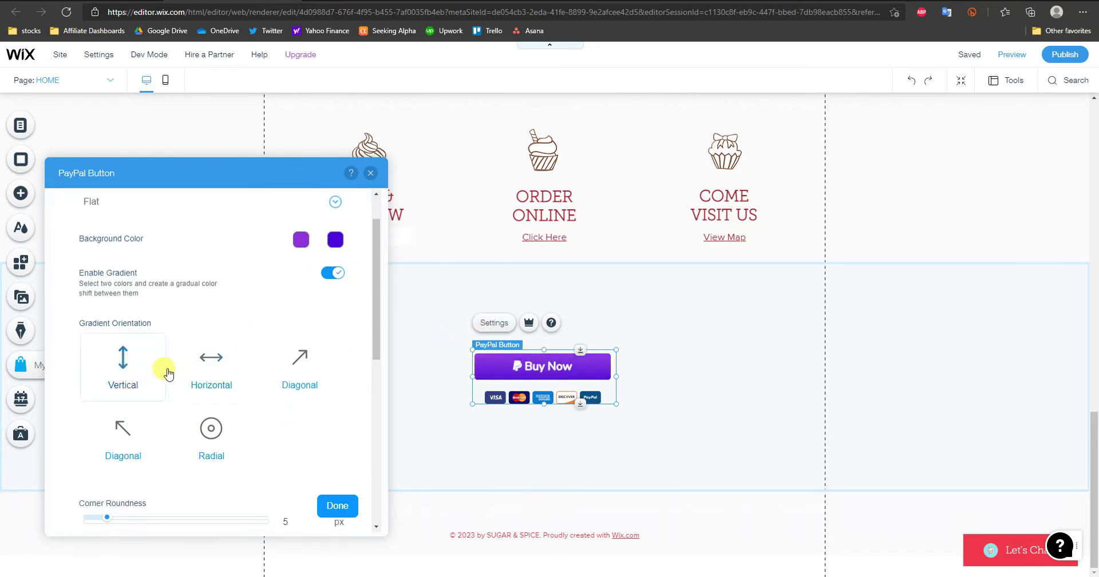
{"action": "left_click", "coordinate": [223, 375]}
{"action": "left_click", "coordinate": [296, 379]}
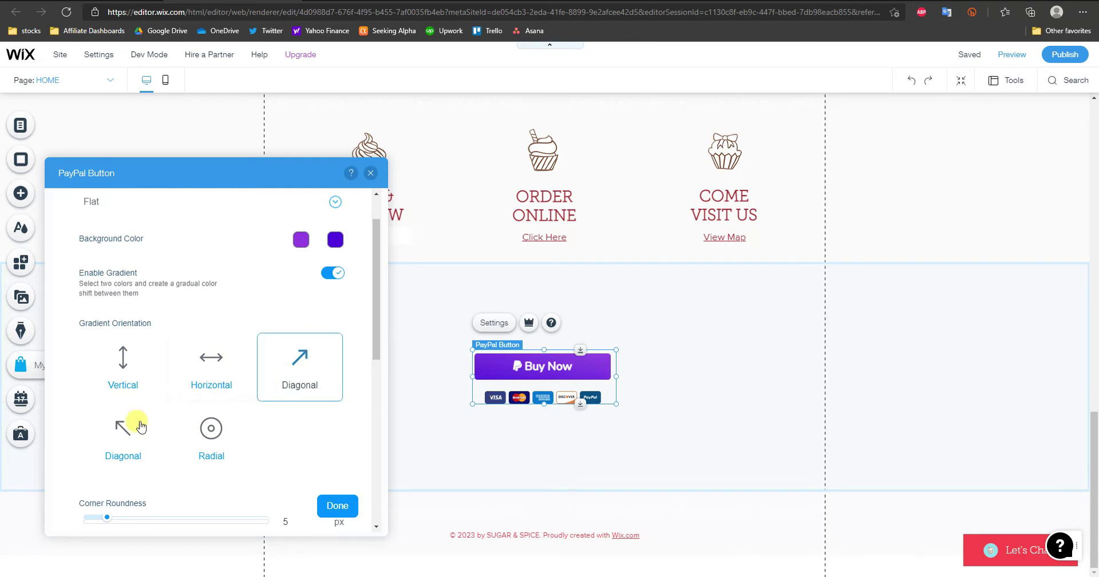
{"action": "left_click", "coordinate": [123, 429]}
{"action": "scroll", "coordinate": [290, 385], "scroll_direction": "down", "scroll_amount": 3}
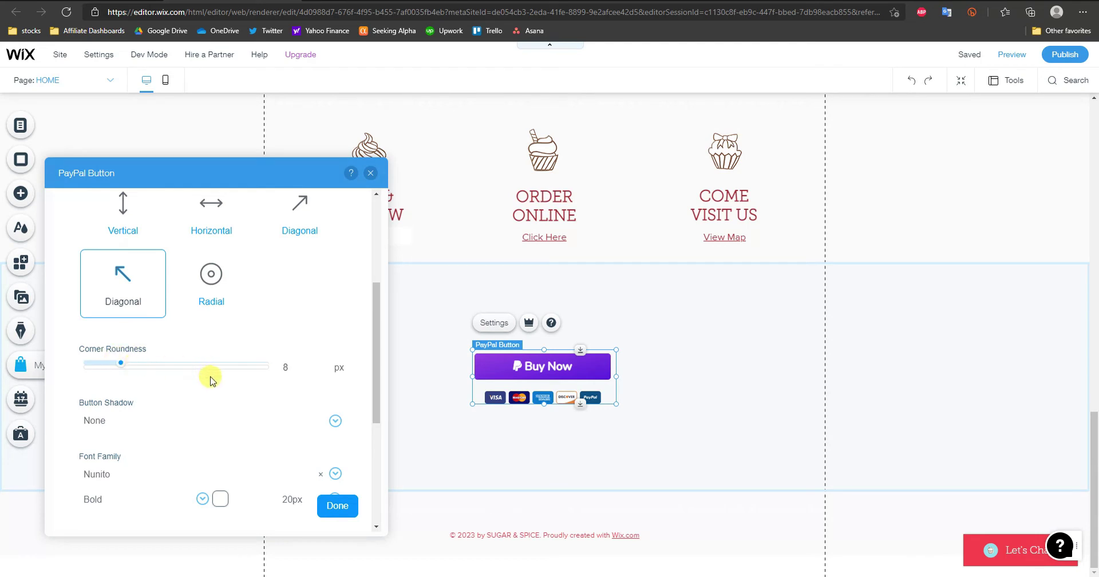
{"action": "scroll", "coordinate": [212, 380], "scroll_direction": "down", "scroll_amount": 1}
Step: Set Button Shadow to Hard Dark Shadow and keep the payment icons Dark after trying Light
{"action": "left_click", "coordinate": [330, 367]}
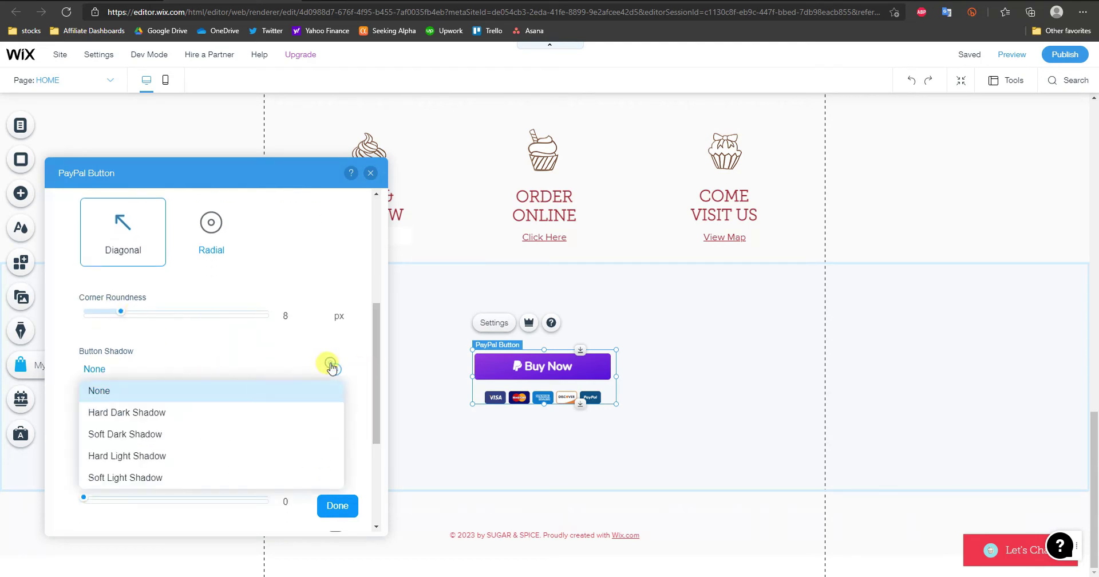
{"action": "left_click", "coordinate": [205, 411]}
{"action": "scroll", "coordinate": [269, 381], "scroll_direction": "down", "scroll_amount": 1}
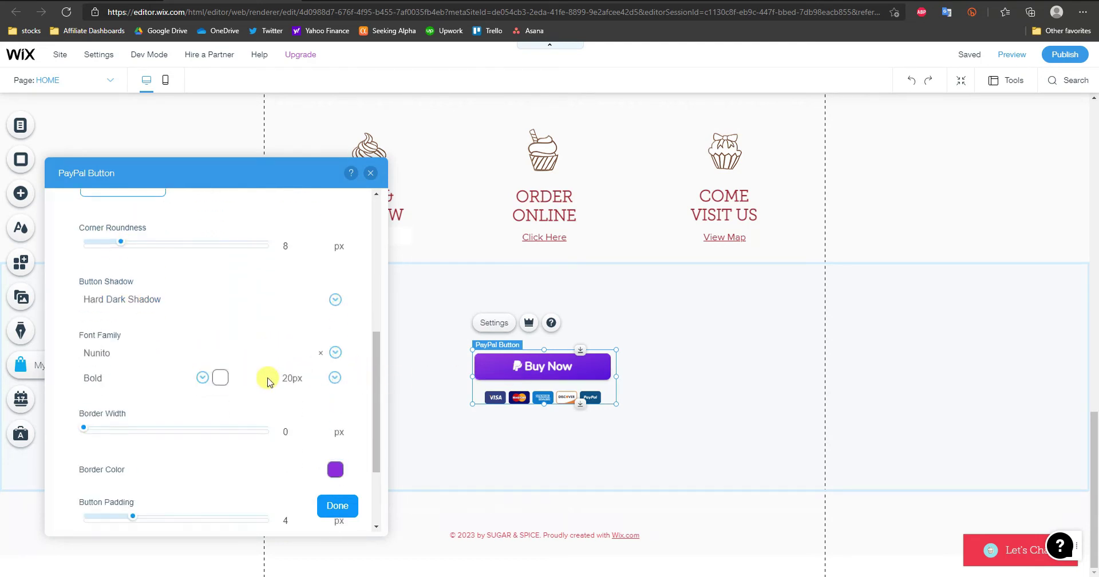
{"action": "scroll", "coordinate": [269, 382], "scroll_direction": "down", "scroll_amount": 2}
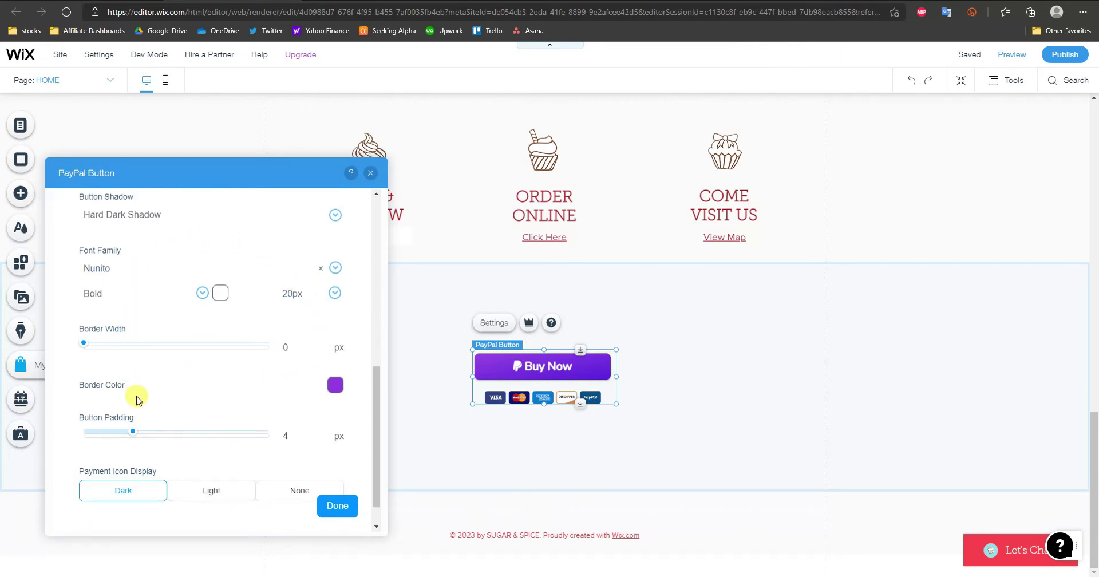
{"action": "scroll", "coordinate": [274, 366], "scroll_direction": "down", "scroll_amount": 1}
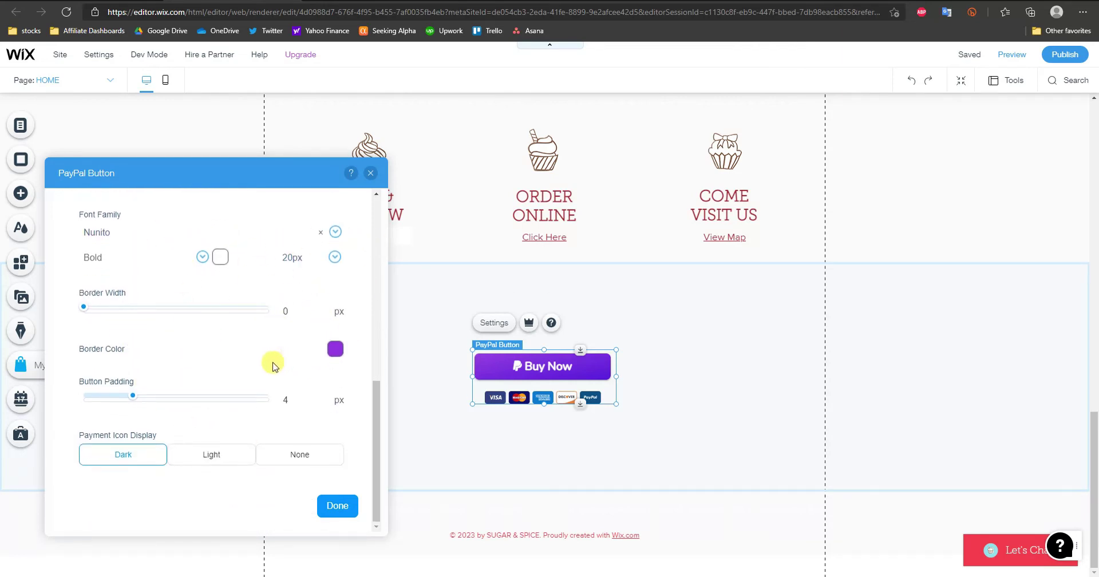
{"action": "left_click", "coordinate": [224, 459]}
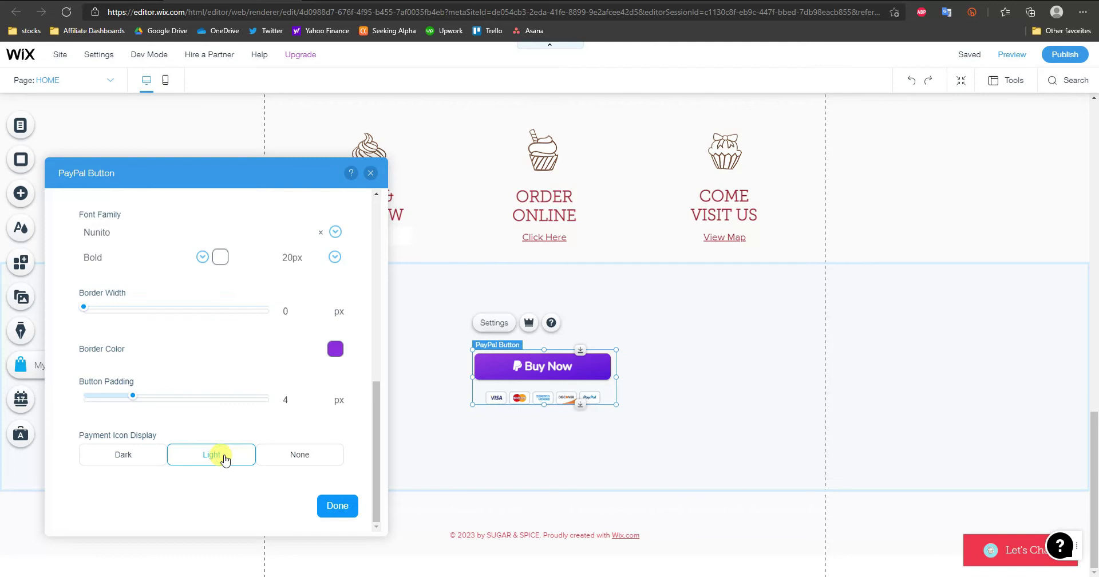
{"action": "left_click", "coordinate": [147, 464]}
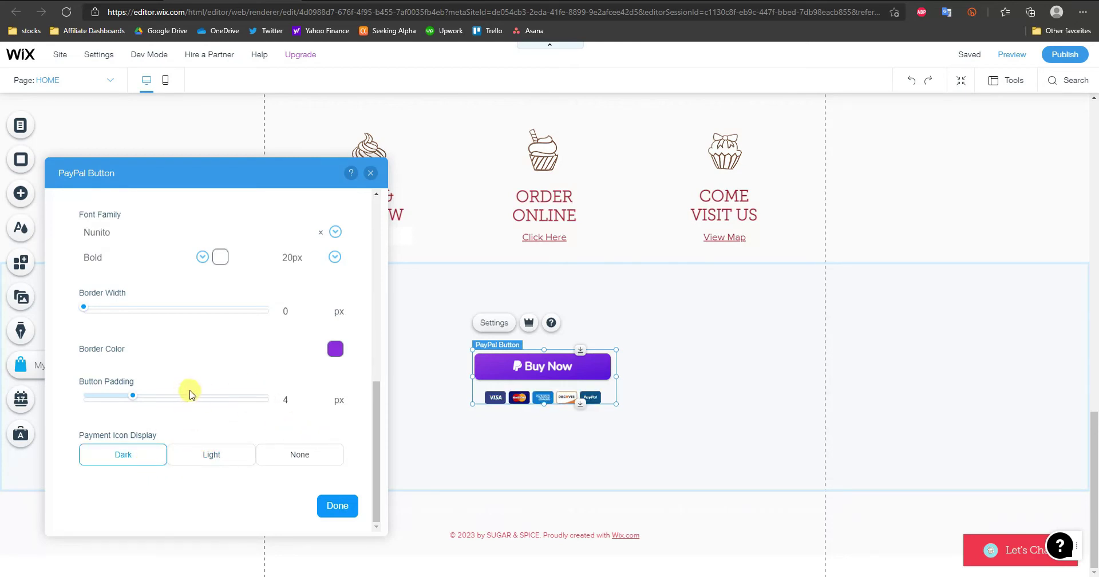
{"action": "scroll", "coordinate": [625, 417], "scroll_direction": "up", "scroll_amount": 3}
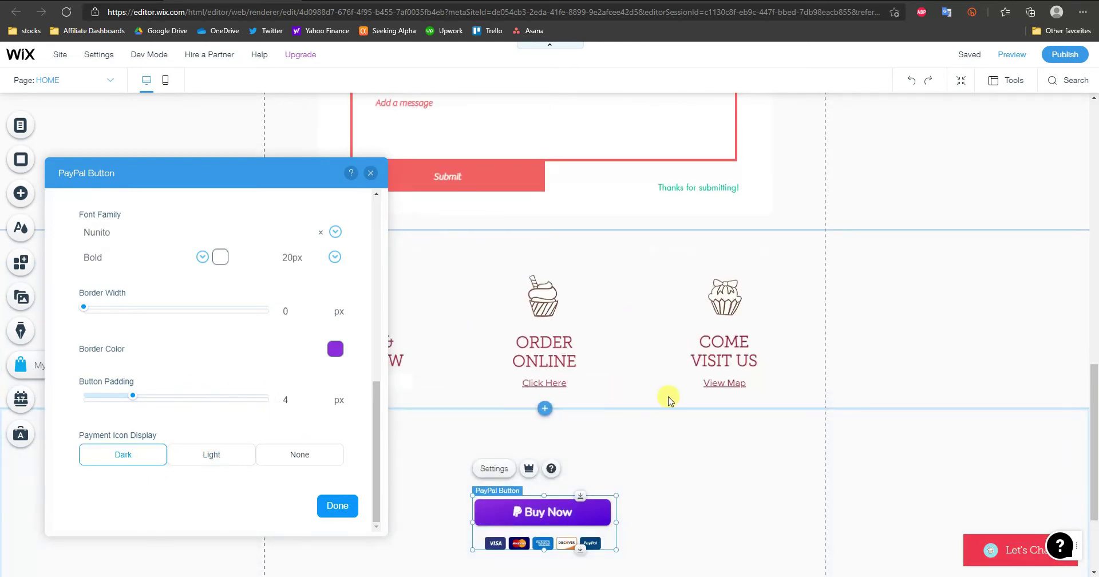
Step: Click Done in Button Design and return to the Template tab's Choose A Button Type list
{"action": "scroll", "coordinate": [667, 393], "scroll_direction": "down", "scroll_amount": 1}
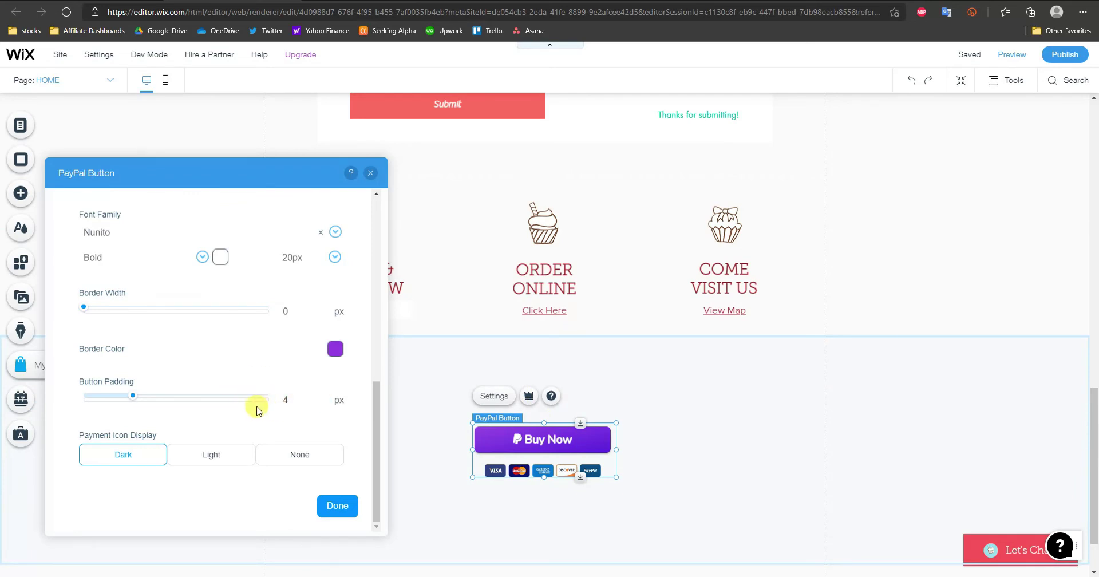
{"action": "scroll", "coordinate": [243, 408], "scroll_direction": "up", "scroll_amount": 3}
{"action": "scroll", "coordinate": [245, 410], "scroll_direction": "up", "scroll_amount": 6}
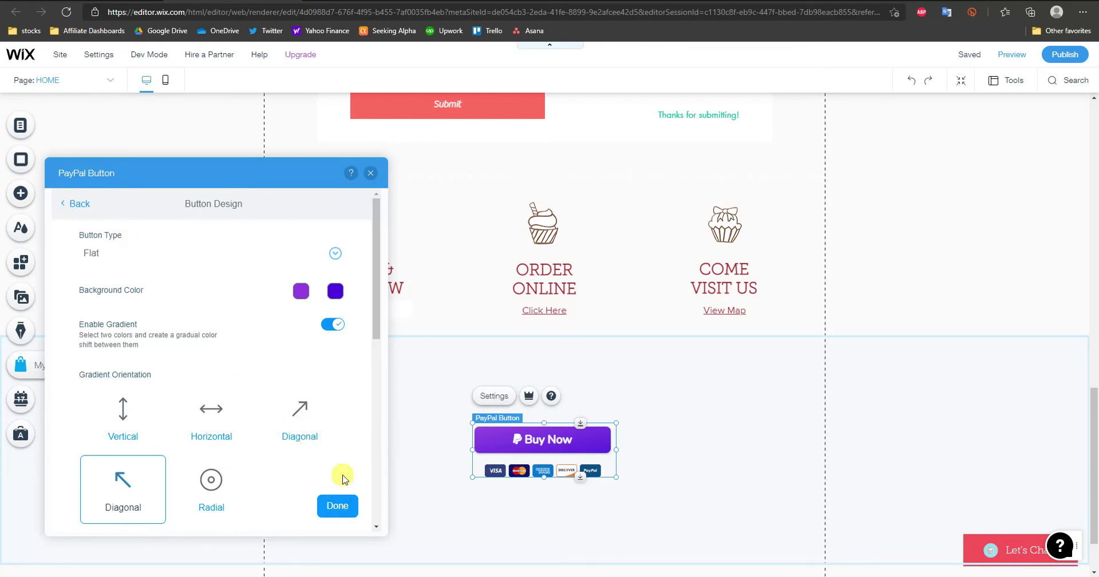
{"action": "left_click", "coordinate": [337, 506]}
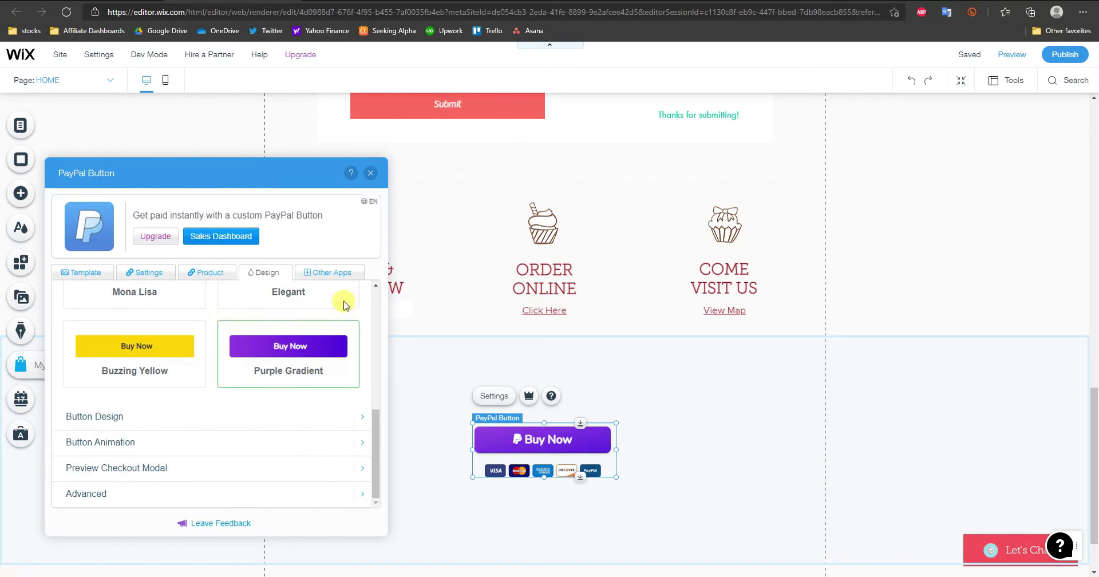
{"action": "left_click", "coordinate": [86, 277]}
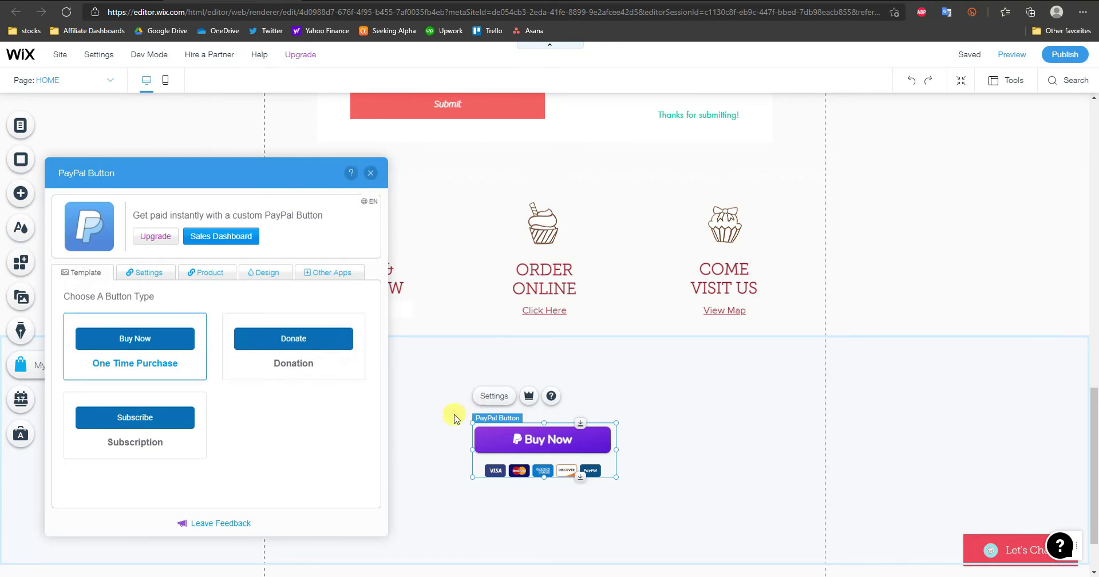
Step: Close the PayPal Button panel and go to Settings > My Dashboard
{"action": "left_click", "coordinate": [370, 174]}
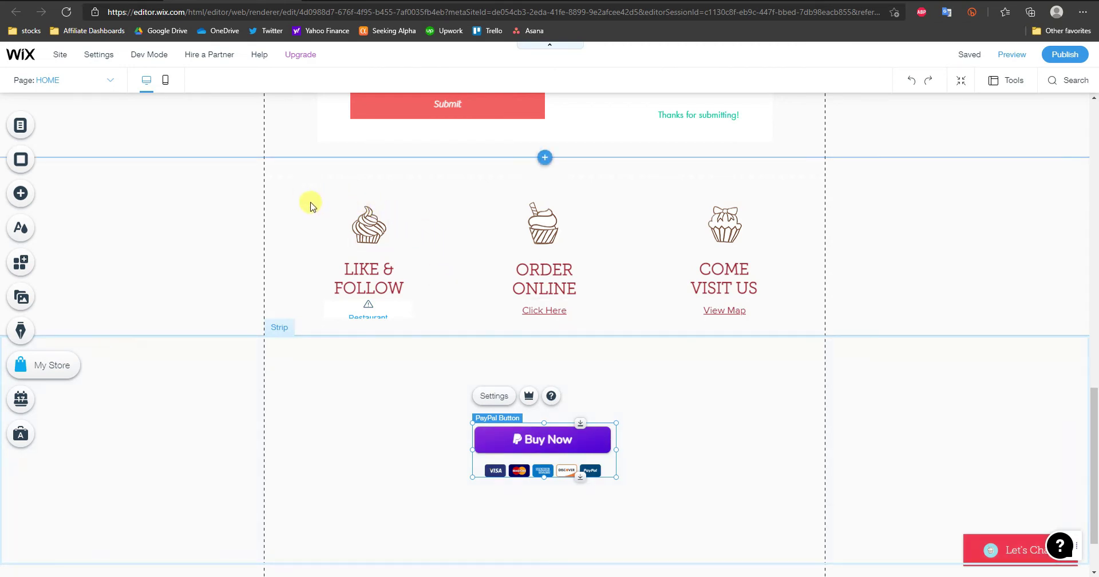
{"action": "mouse_move", "coordinate": [104, 63]}
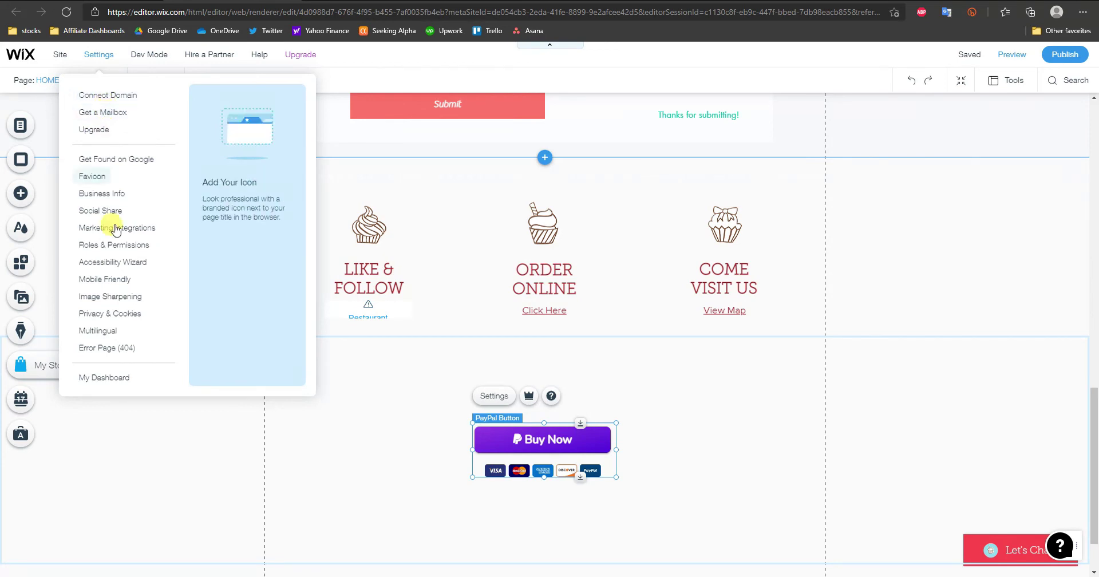
{"action": "left_click", "coordinate": [105, 377]}
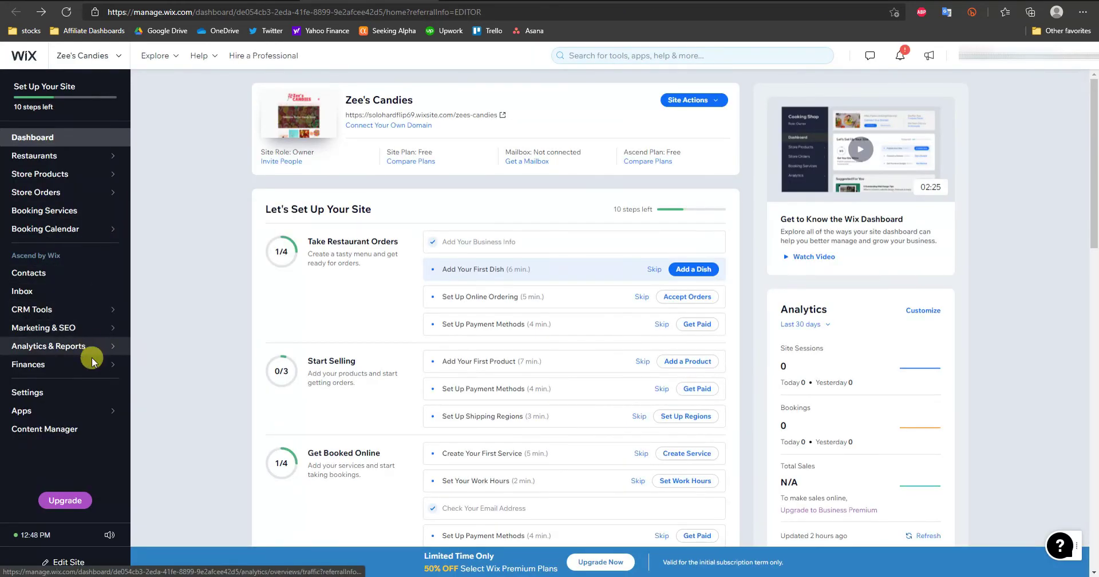
Step: Go to Finances > Payments > Manage Payment Methods, dismiss the business-location prompt, and review the PayPal option
{"action": "mouse_move", "coordinate": [83, 365]}
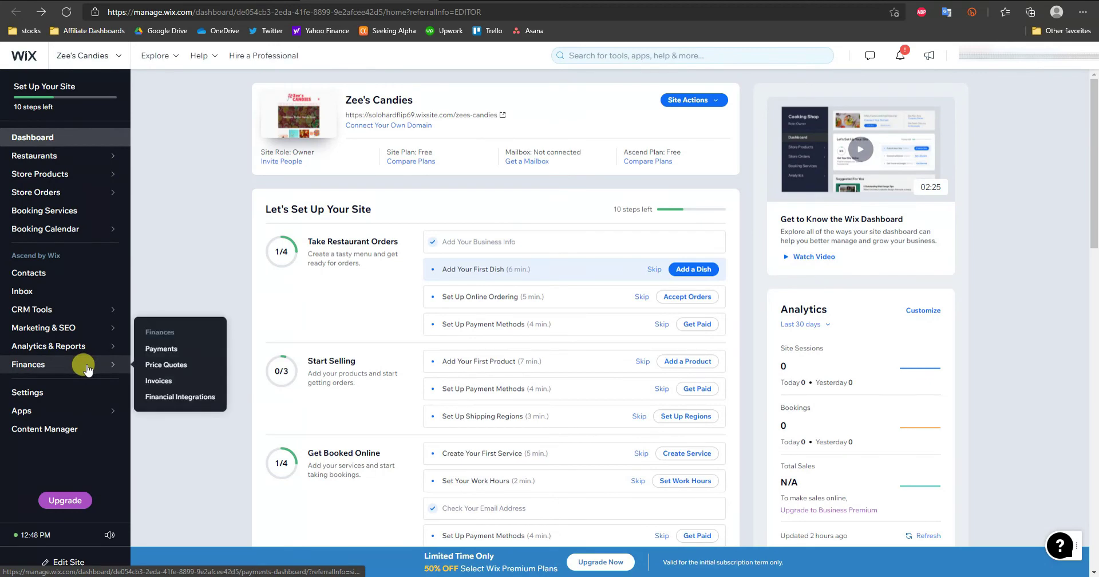
{"action": "left_click", "coordinate": [163, 349]}
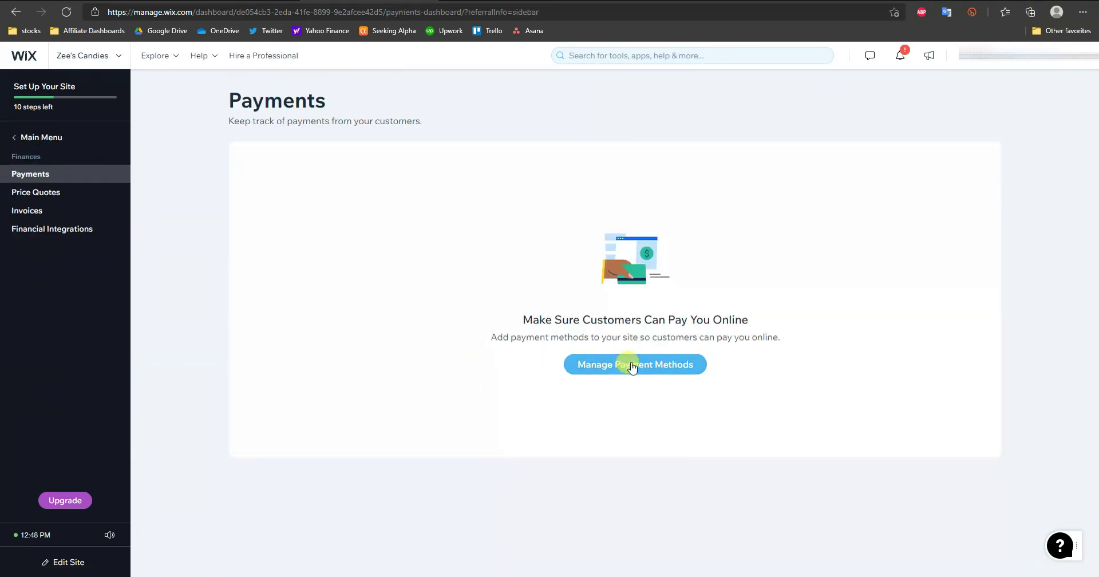
{"action": "left_click", "coordinate": [631, 367]}
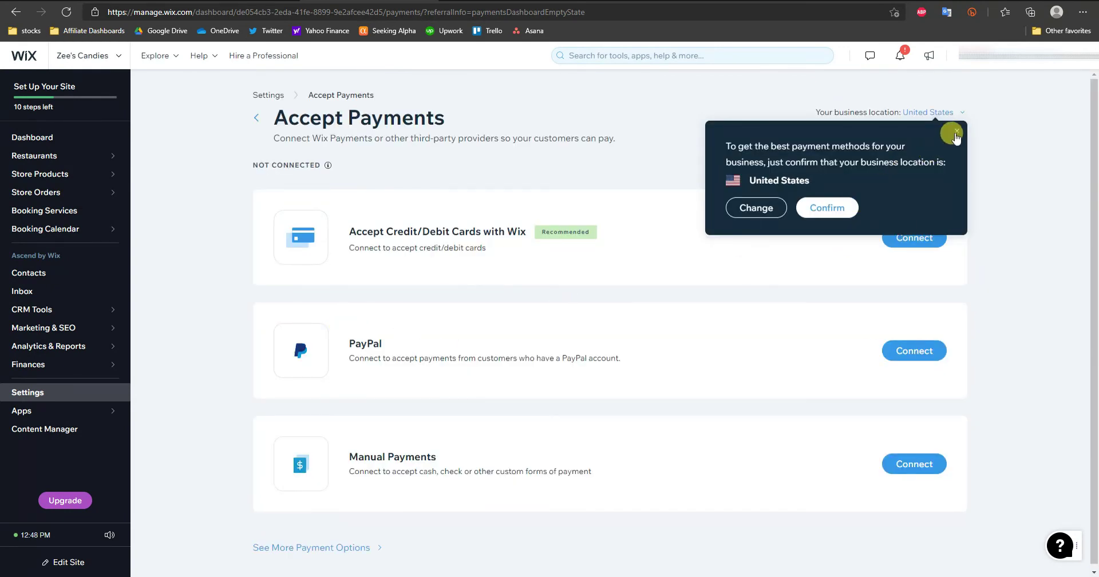
{"action": "left_click", "coordinate": [956, 133]}
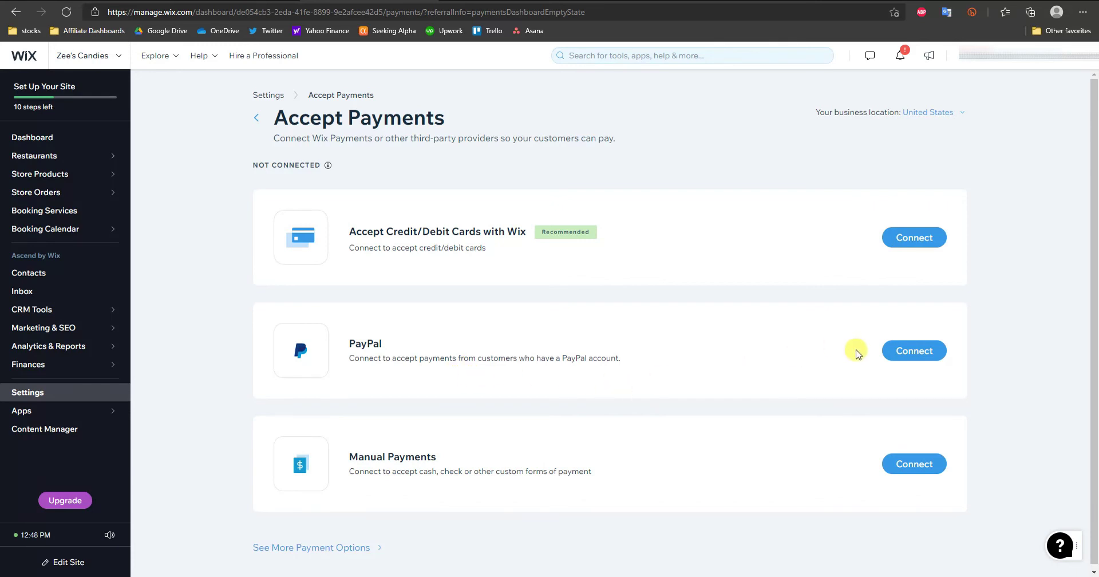
{"action": "left_click_drag", "start_coordinate": [351, 343], "coordinate": [629, 358]}
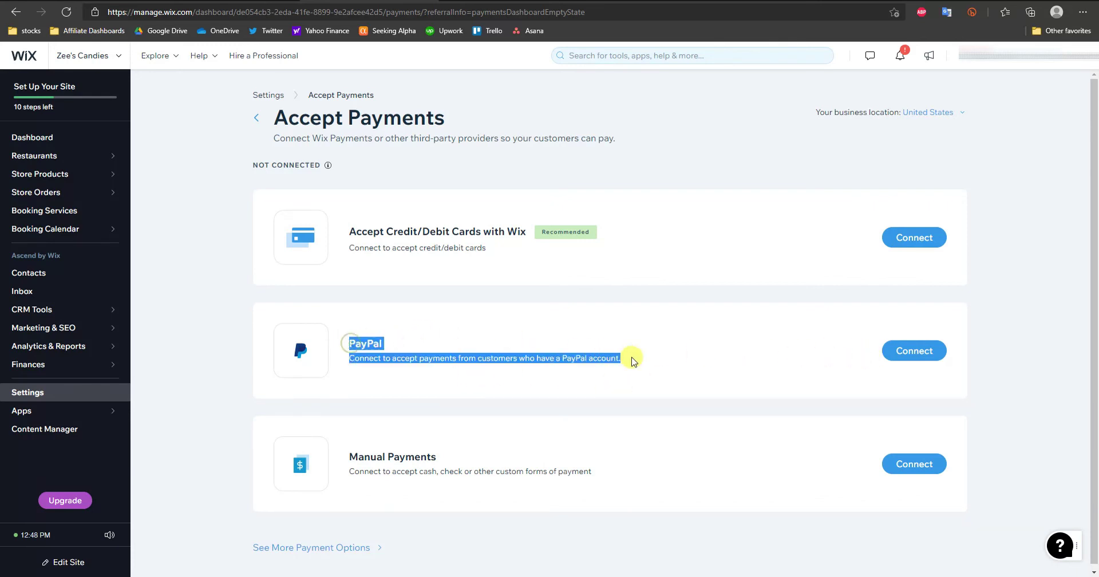
{"action": "left_click", "coordinate": [583, 357]}
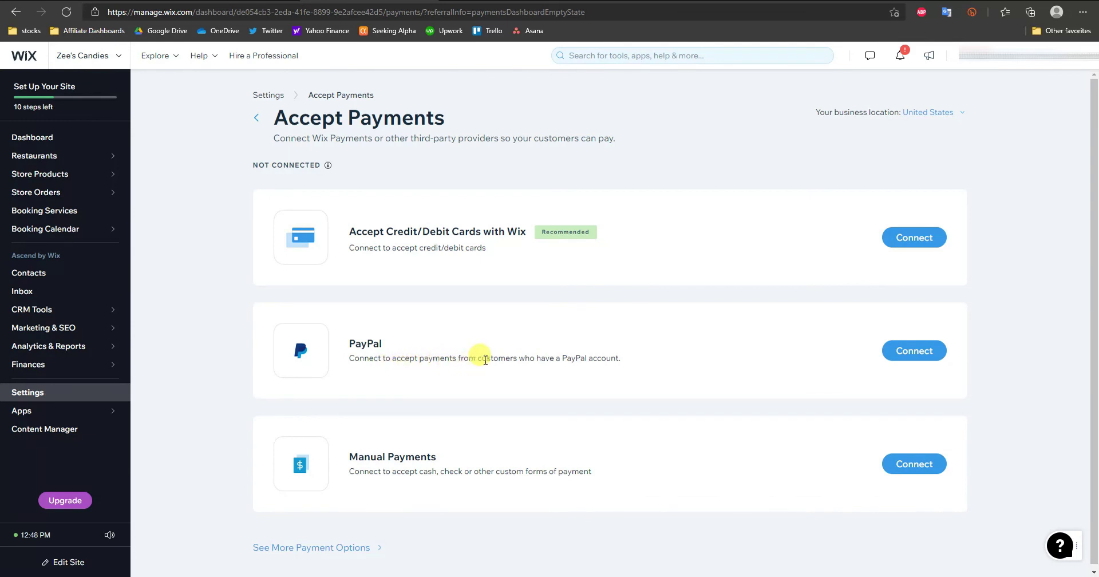
Step: Connect PayPal and review its setup instructions, fees and account email field
{"action": "left_click", "coordinate": [927, 360]}
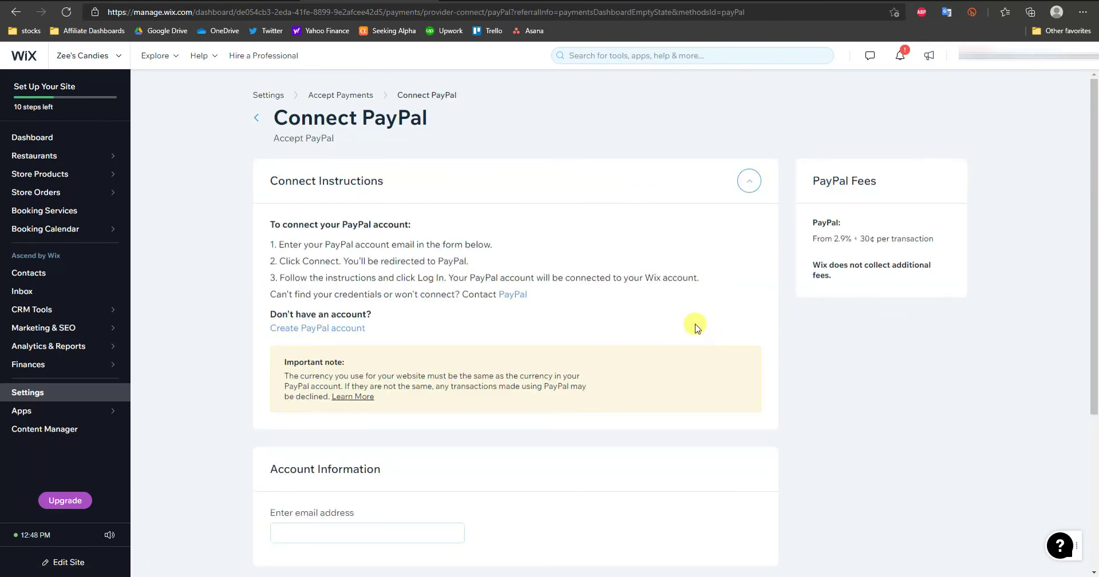
{"action": "scroll", "coordinate": [618, 304], "scroll_direction": "down", "scroll_amount": 3}
{"action": "scroll", "coordinate": [401, 362], "scroll_direction": "down", "scroll_amount": 2}
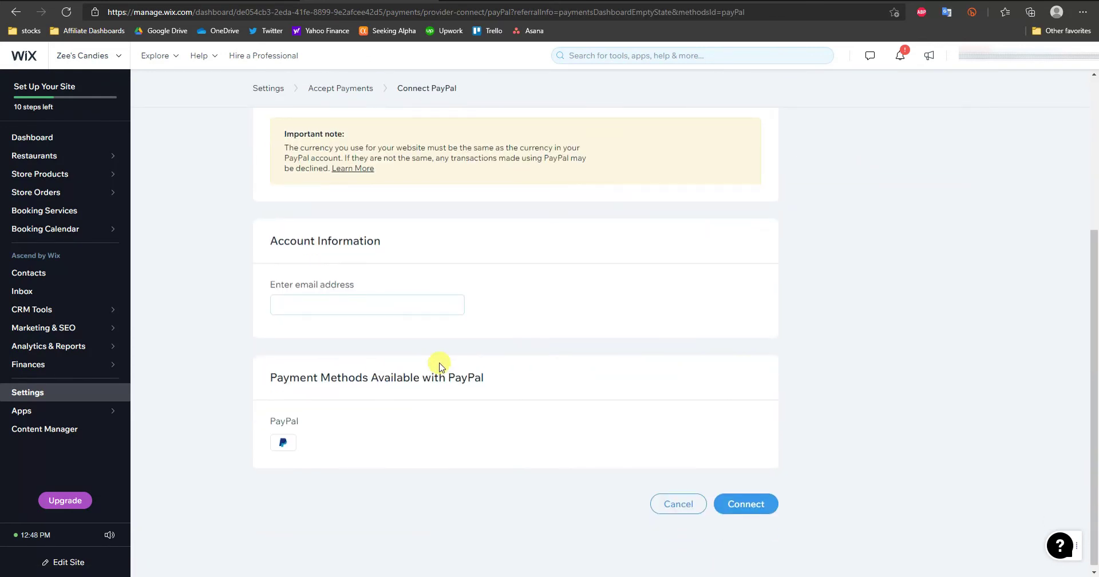
{"action": "scroll", "coordinate": [705, 494], "scroll_direction": "up", "scroll_amount": 5}
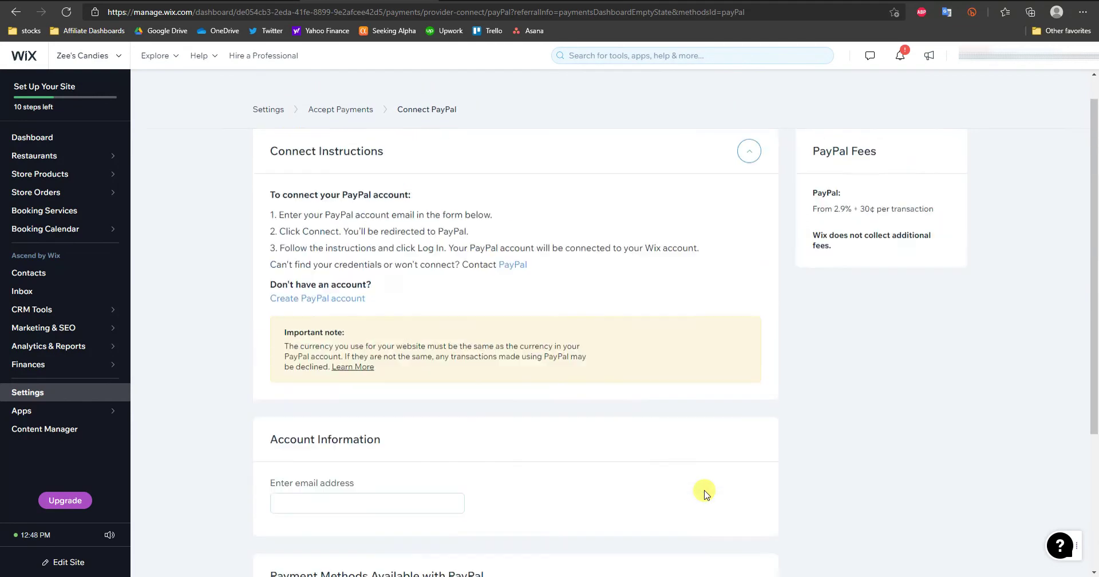